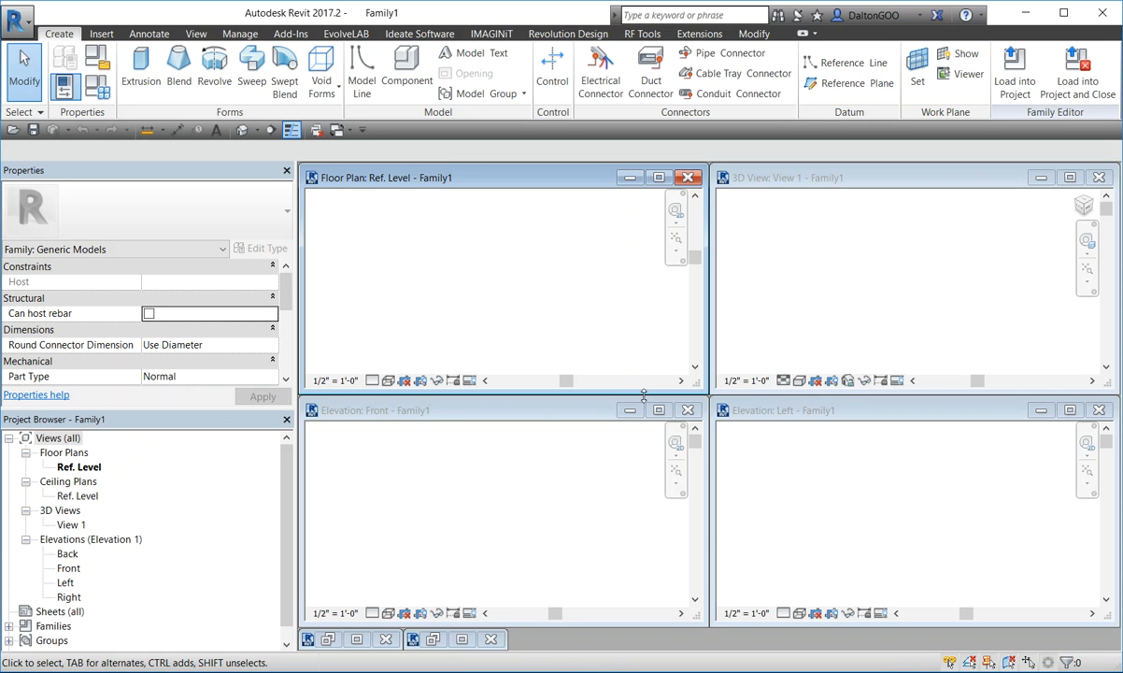
# Step: Look over the family's Ref. Level floor plan, 3D view, and Front and Left elevations
pyautogui.click(770, 236)
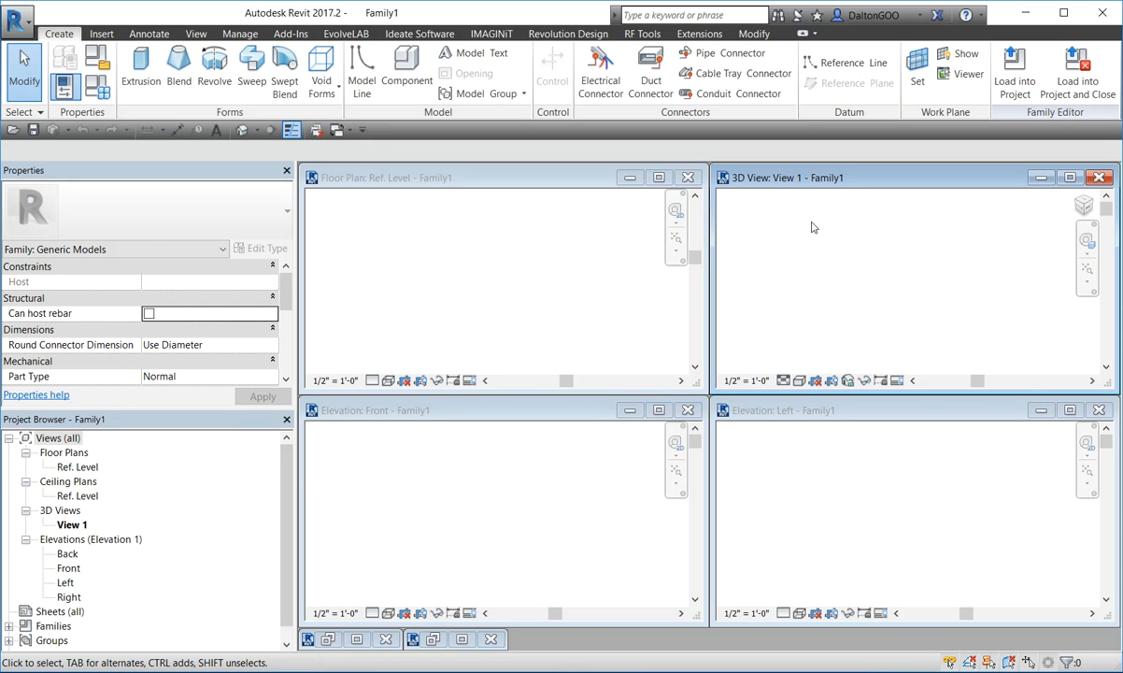
pyautogui.click(486, 220)
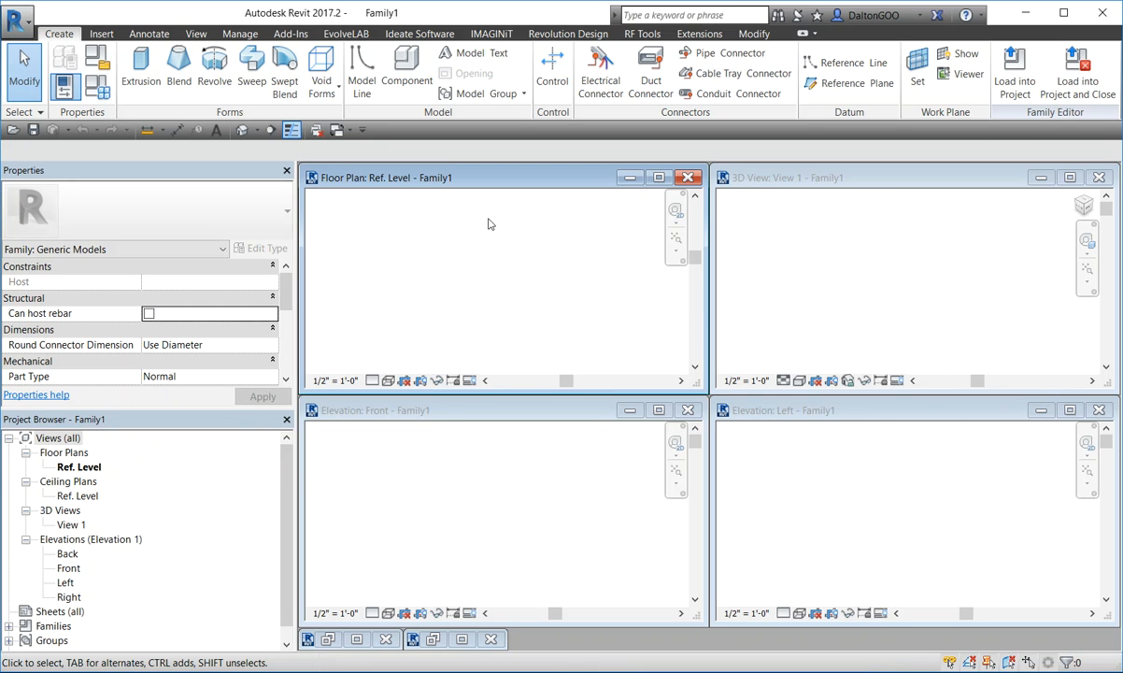
pyautogui.click(462, 639)
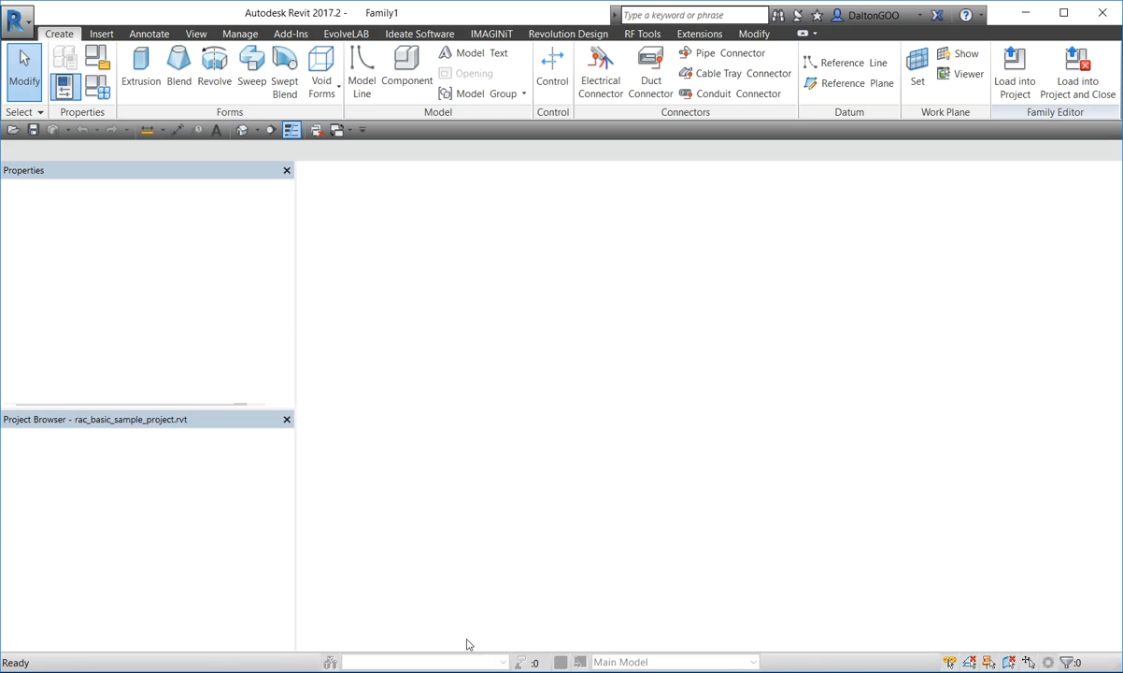
pyautogui.click(1081, 172)
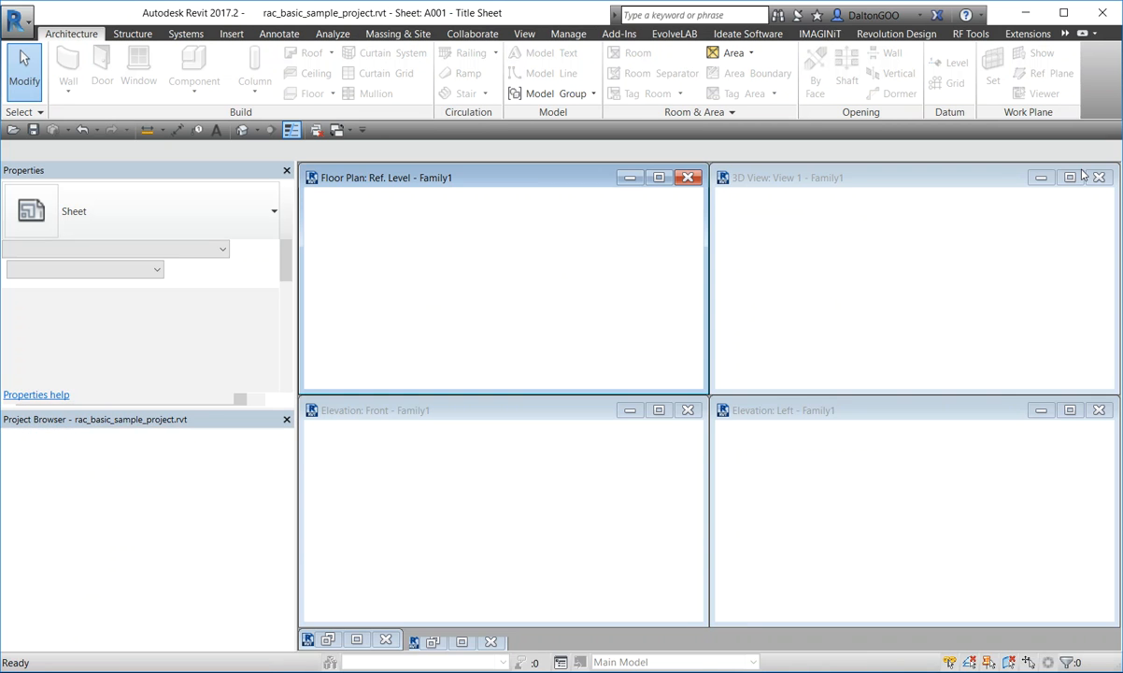
pyautogui.click(484, 462)
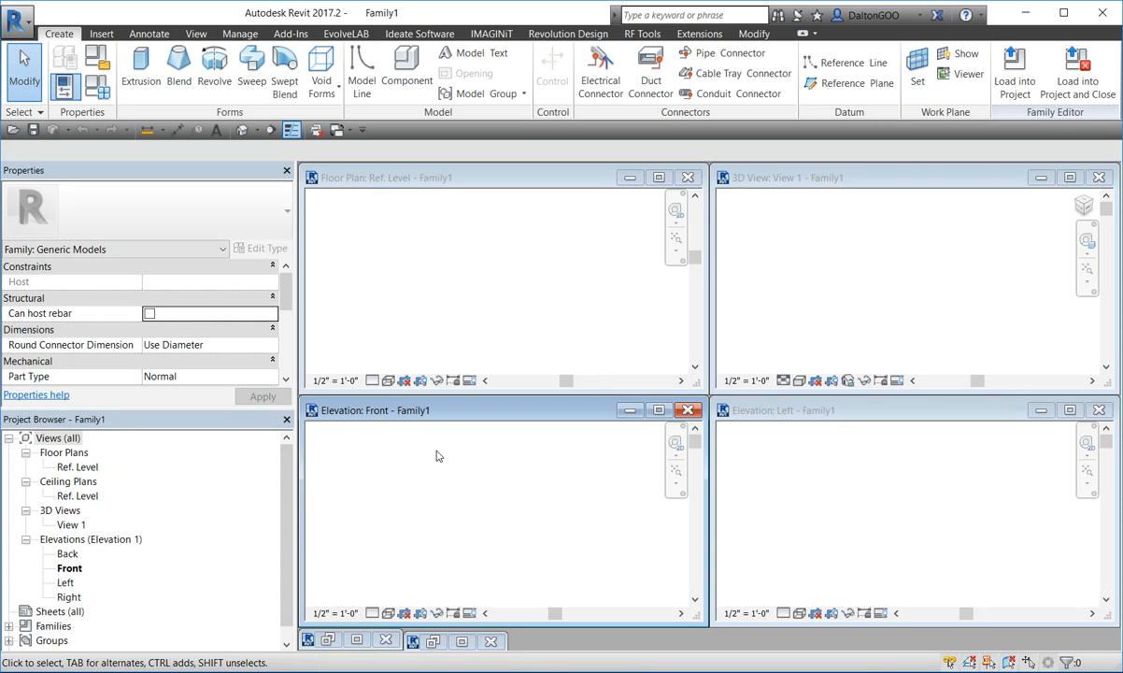
pyautogui.click(860, 479)
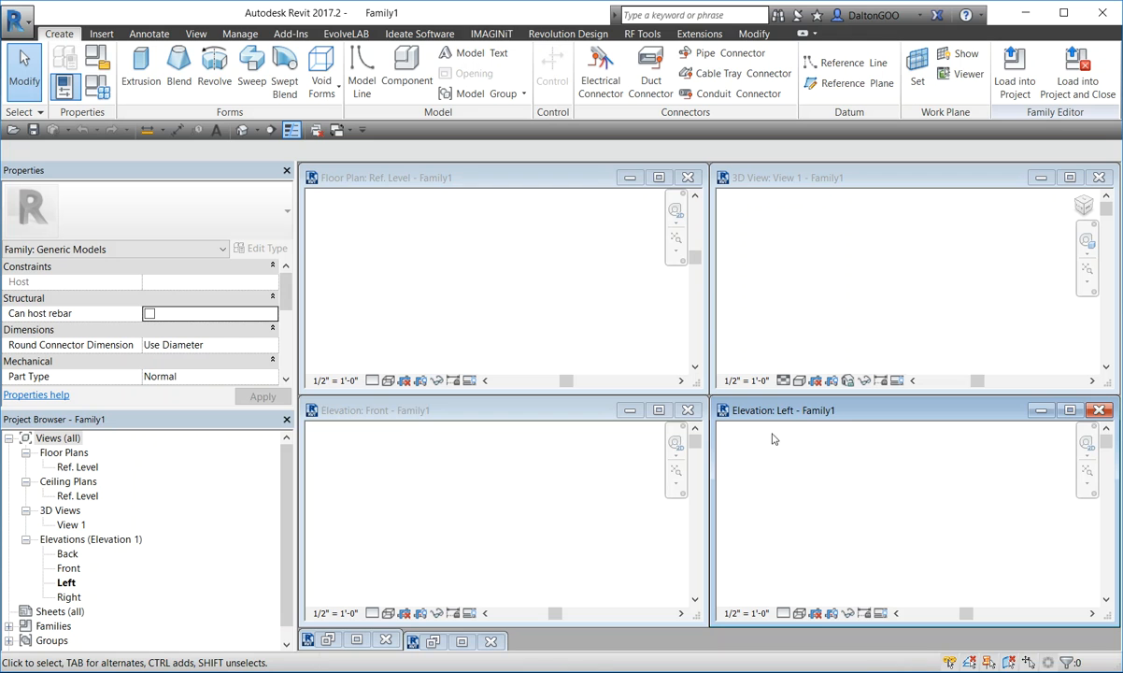
pyautogui.click(589, 271)
pyautogui.click(720, 435)
pyautogui.click(474, 502)
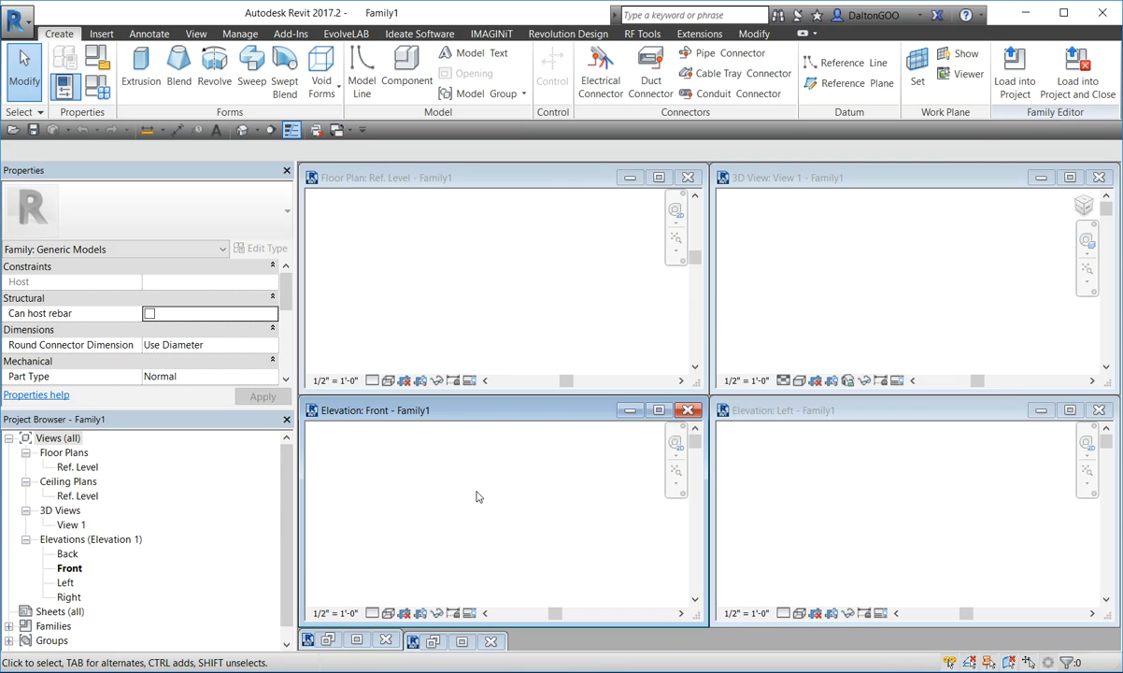
# Step: Fit the Ref. Level floor plan, 3D view, and Left and Front elevations to their windows
pyautogui.click(484, 280)
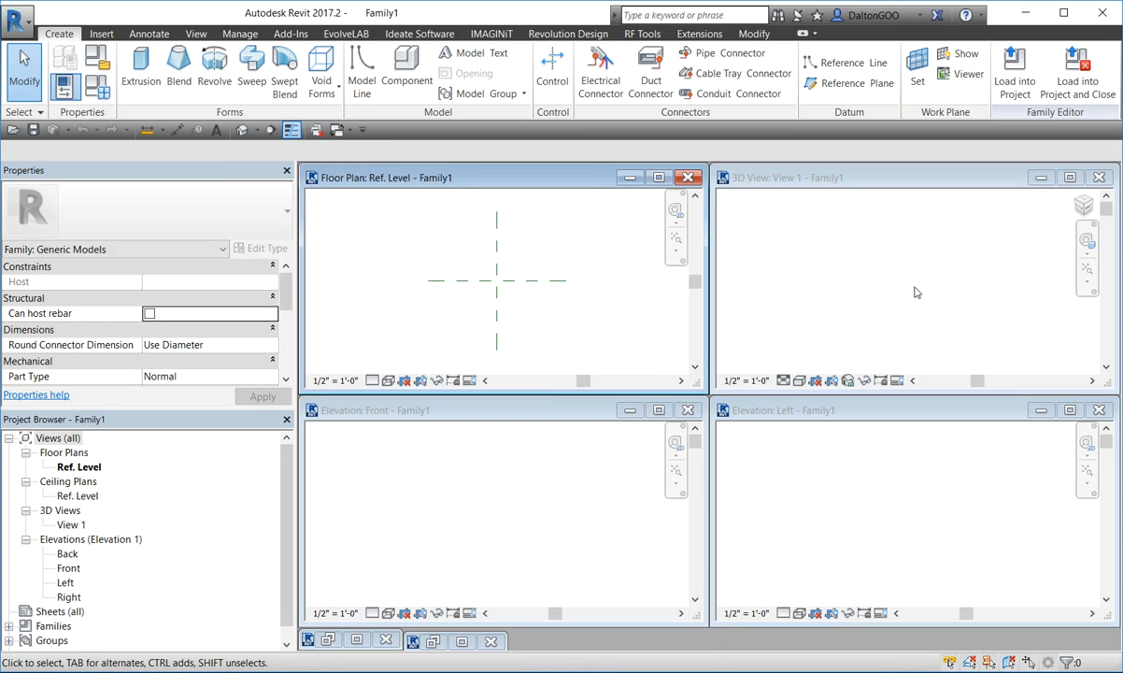
pyautogui.click(860, 273)
pyautogui.click(858, 519)
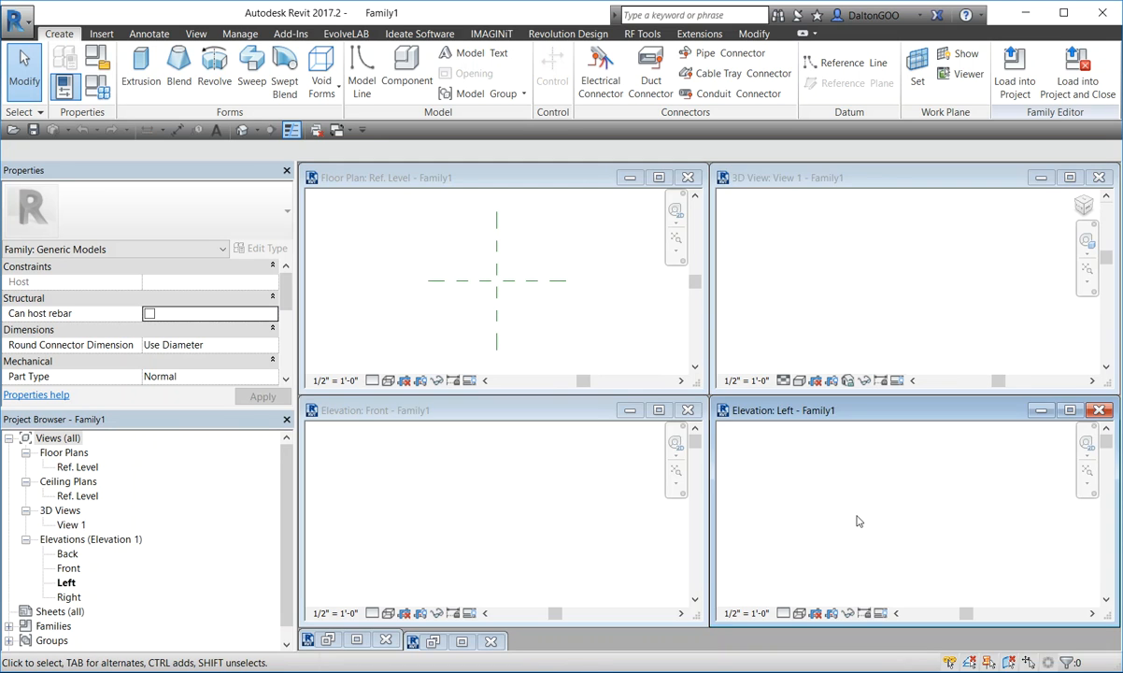
pyautogui.click(526, 483)
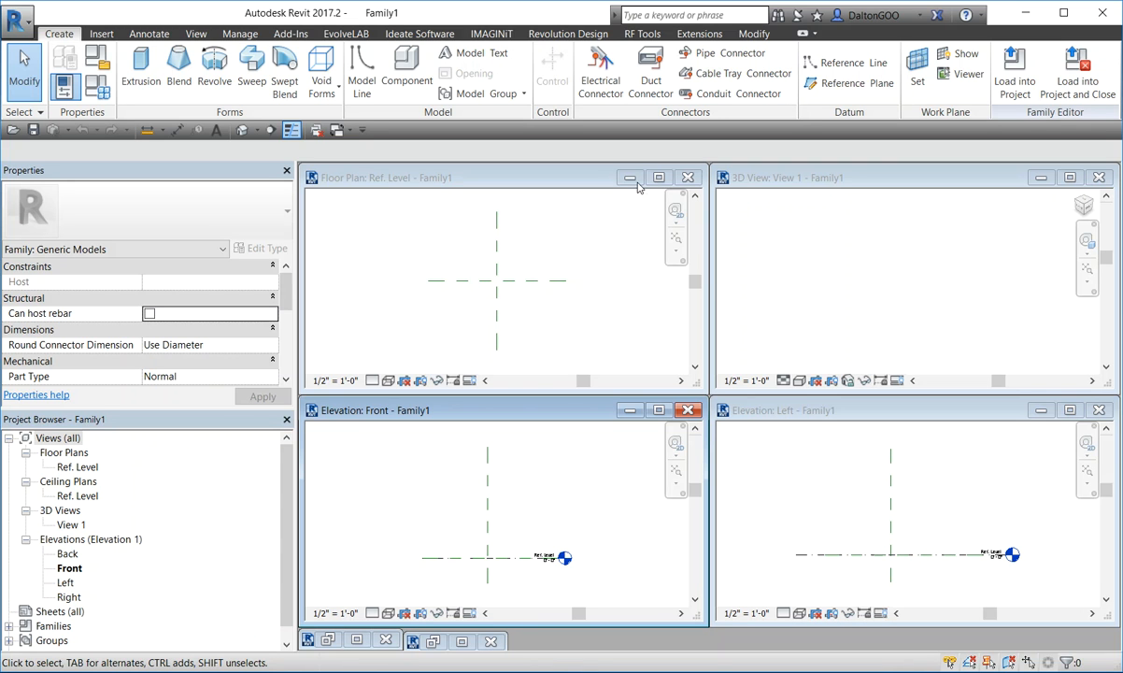
# Step: Hide the Ref. Level bubble at the level line's right end in the Front elevation
pyautogui.scroll(3, 562, 557)
pyautogui.scroll(2, 562, 557)
pyautogui.moveTo(541, 542); pyautogui.dragTo(672, 551, button='middle')
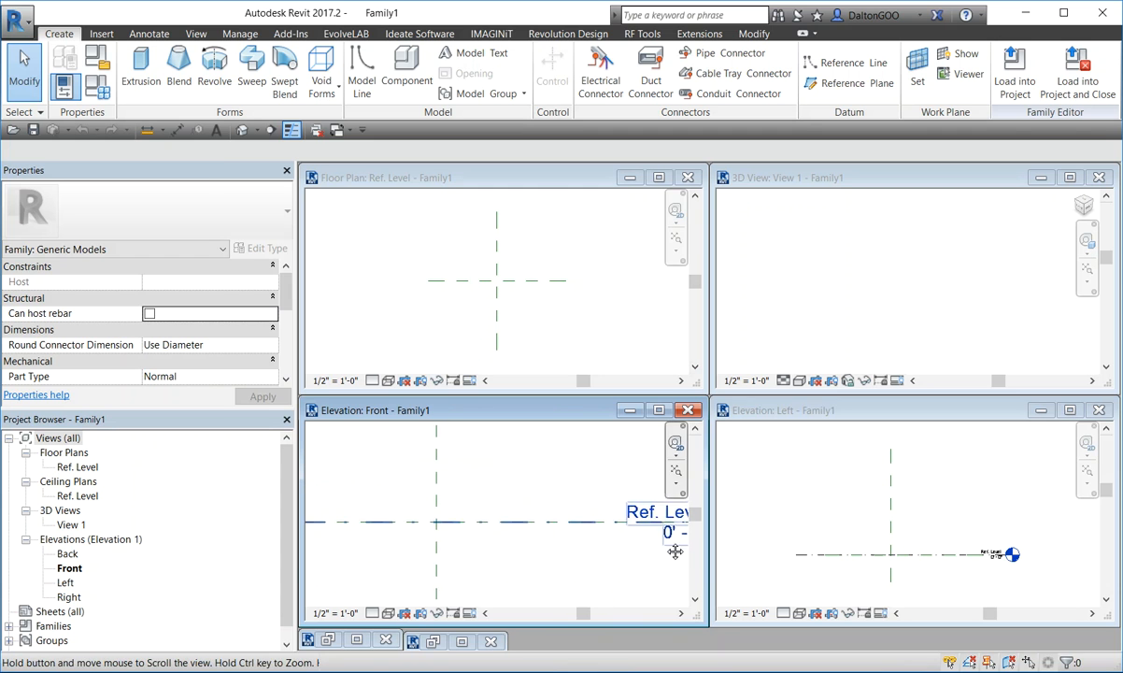
pyautogui.click(596, 531)
pyautogui.moveTo(574, 533); pyautogui.dragTo(362, 511, button='middle')
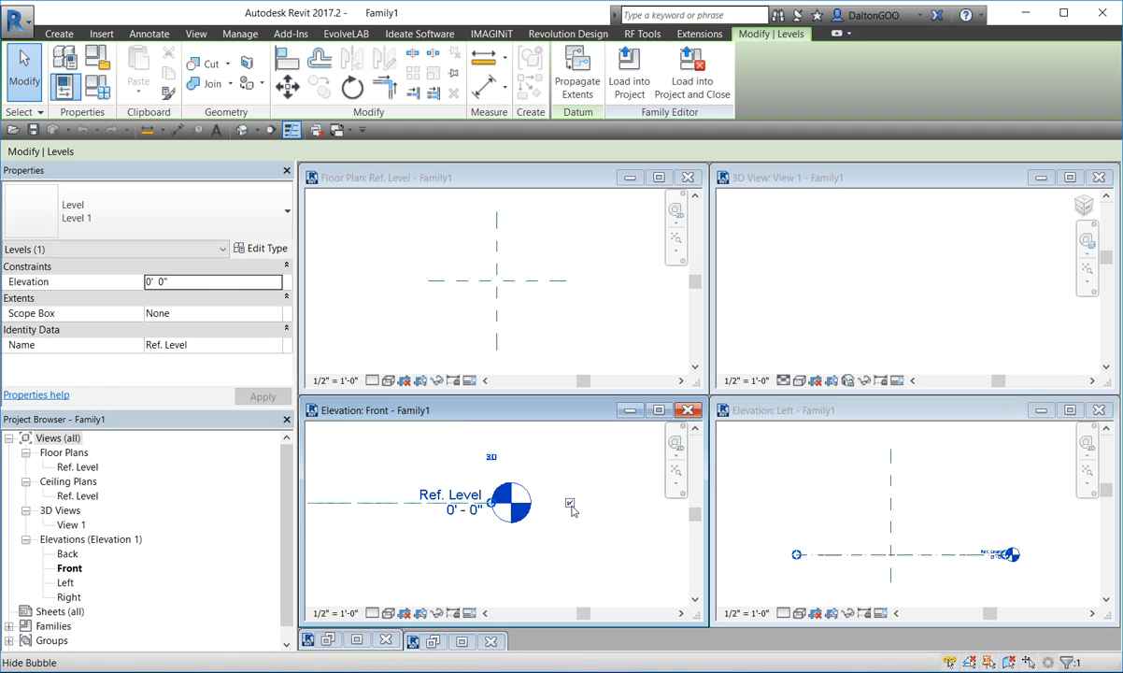
pyautogui.click(570, 503)
# Step: Hide the Ref. Level bubble at the level line's right end in the Left elevation
pyautogui.click(977, 557)
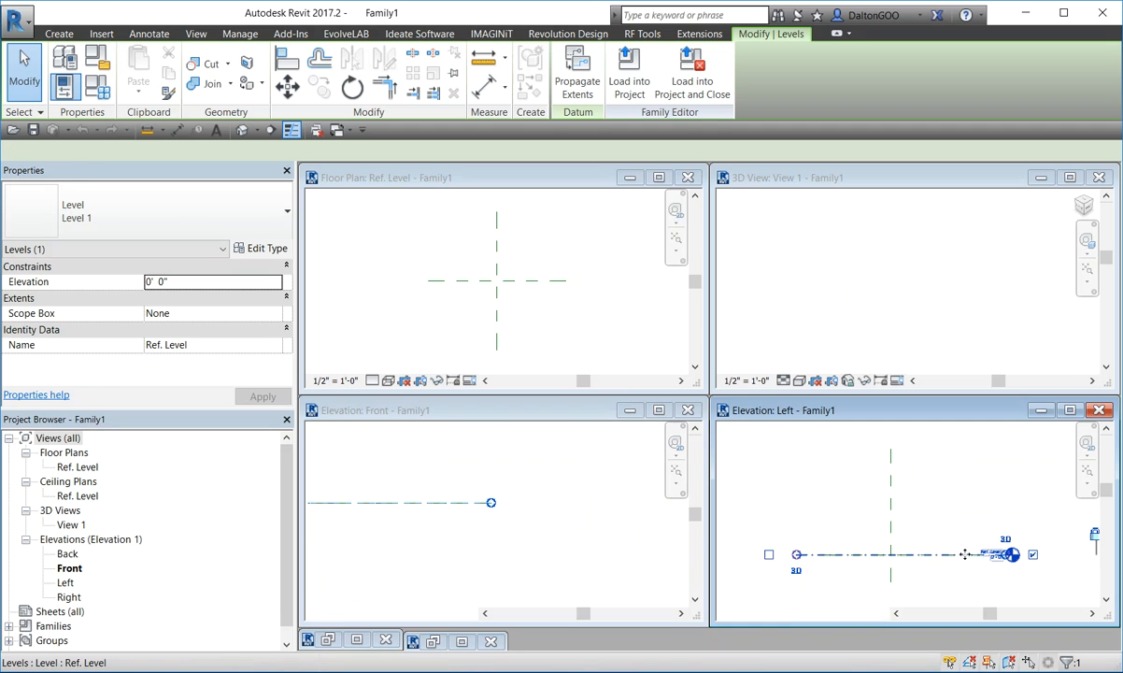
pyautogui.click(1033, 555)
pyautogui.click(922, 489)
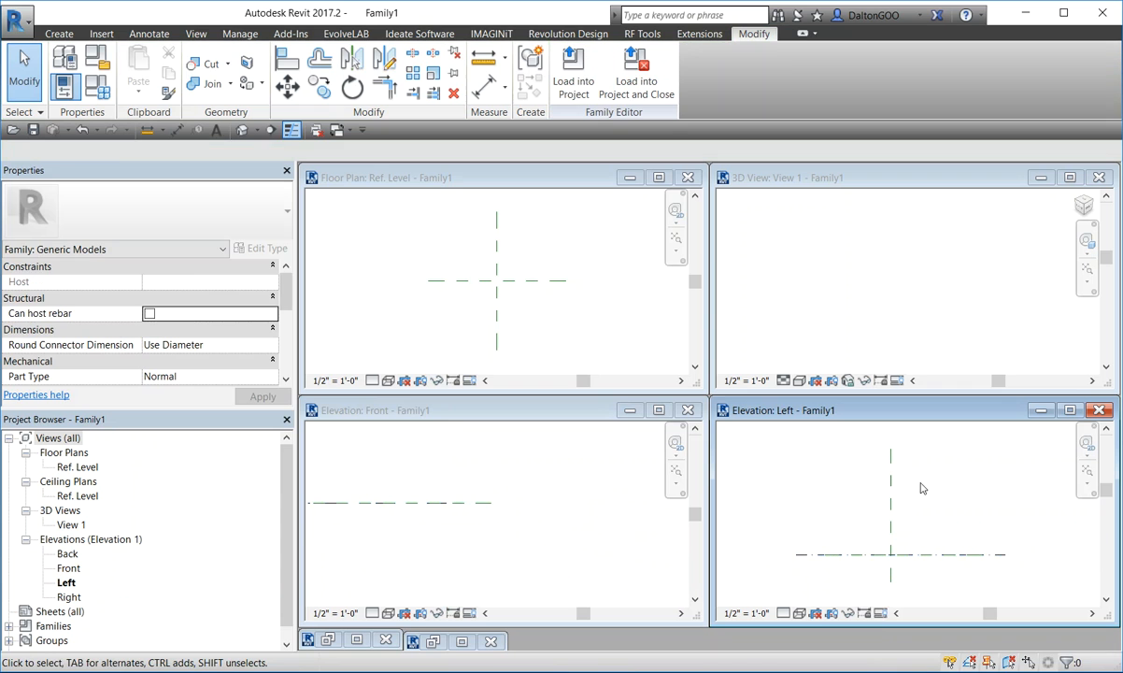
# Step: Reframe the Left and Front elevations so the level line and reference planes are fully in view
pyautogui.moveTo(856, 501); pyautogui.dragTo(939, 451, button='middle')
pyautogui.scroll(-1, 851, 479)
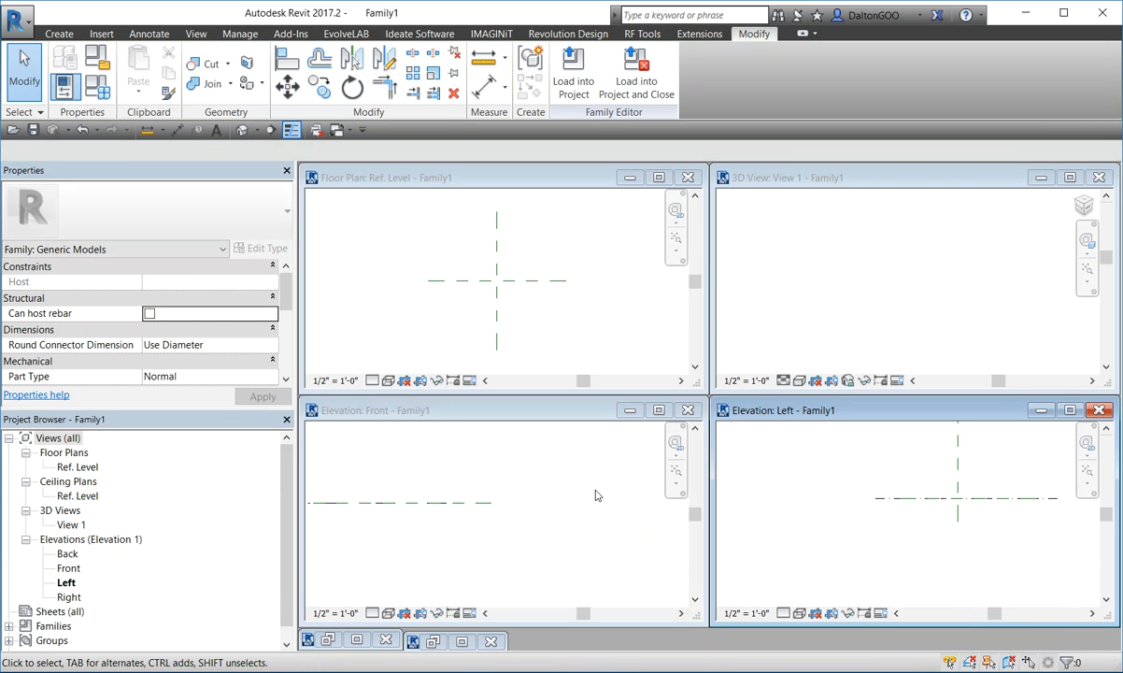
pyautogui.moveTo(855, 467); pyautogui.dragTo(833, 486, button='middle')
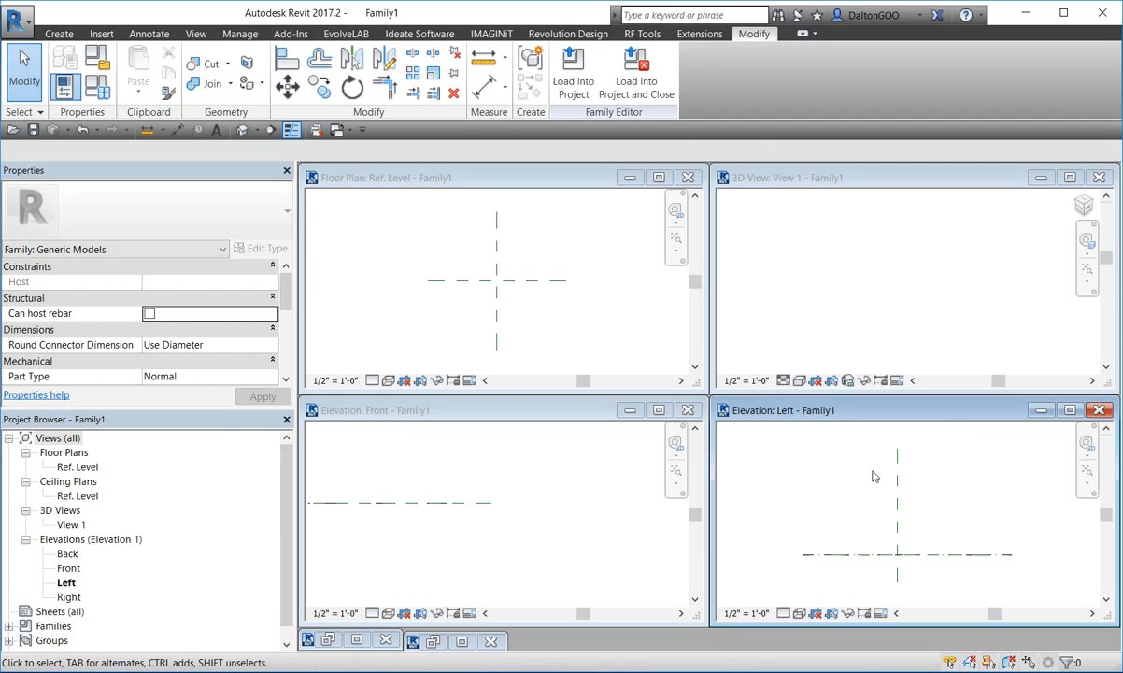
pyautogui.click(576, 512)
pyautogui.press('z')
pyautogui.press('a')
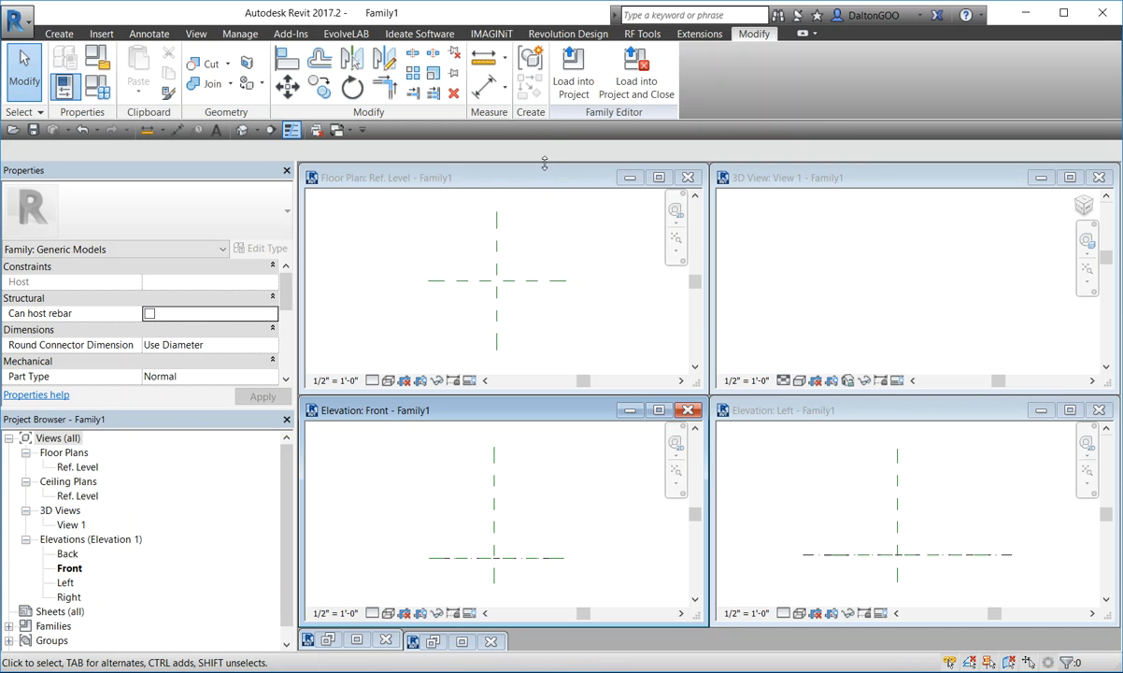
# Step: Sketch a rectangular extrusion profile around the reference plane intersection in the floor plan, its upper-left corner about 1'-5" left and 1'-4" above centre
pyautogui.click(530, 244)
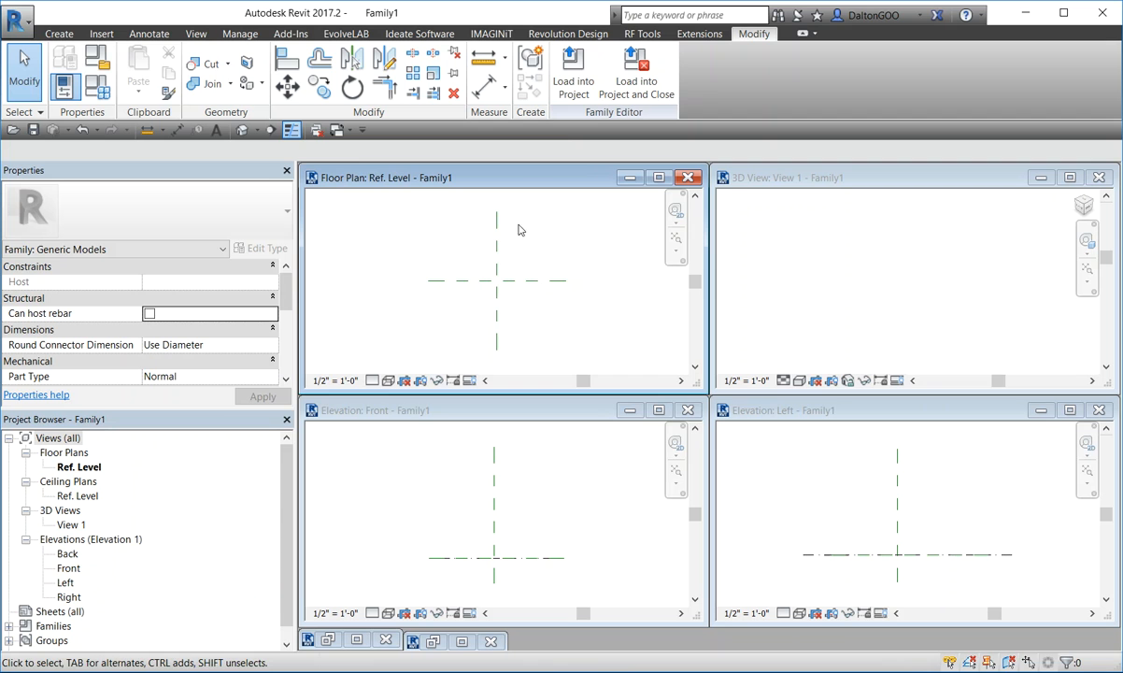
pyautogui.scroll(2, 460, 262)
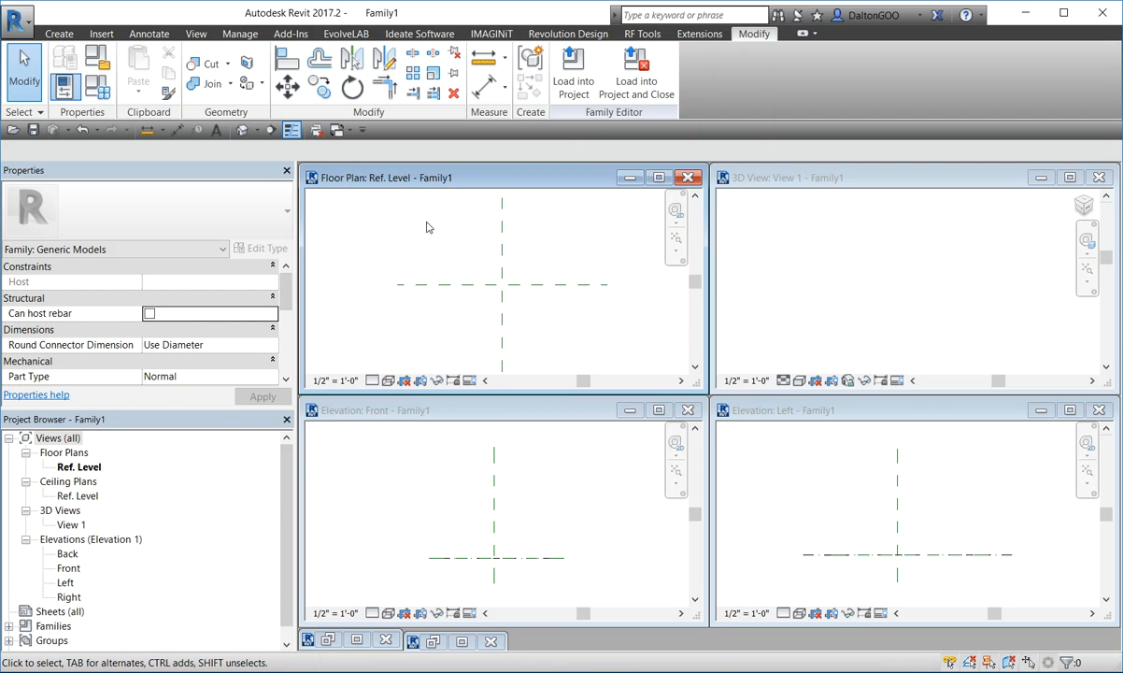
pyautogui.click(59, 33)
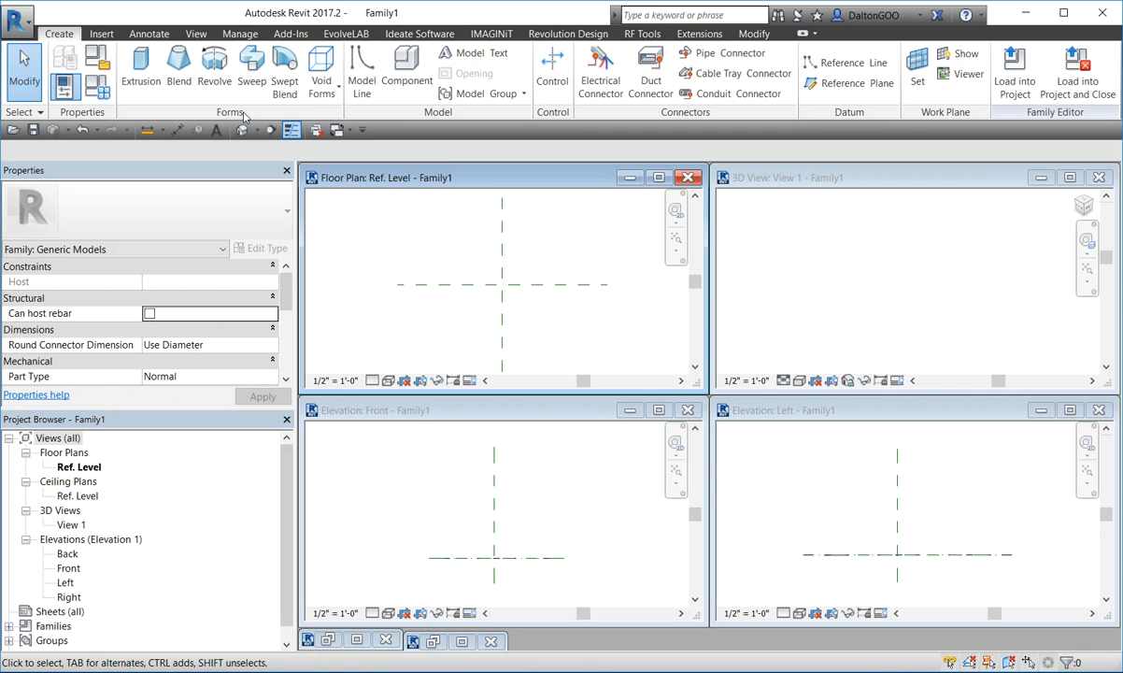
pyautogui.click(141, 70)
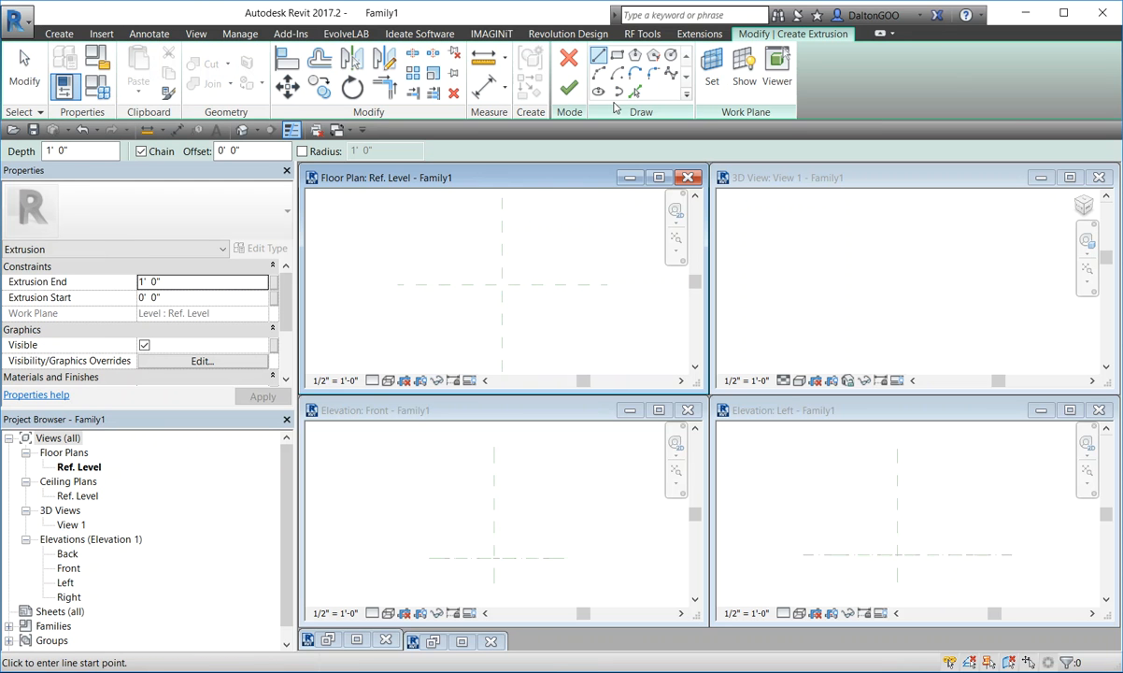
pyautogui.click(617, 55)
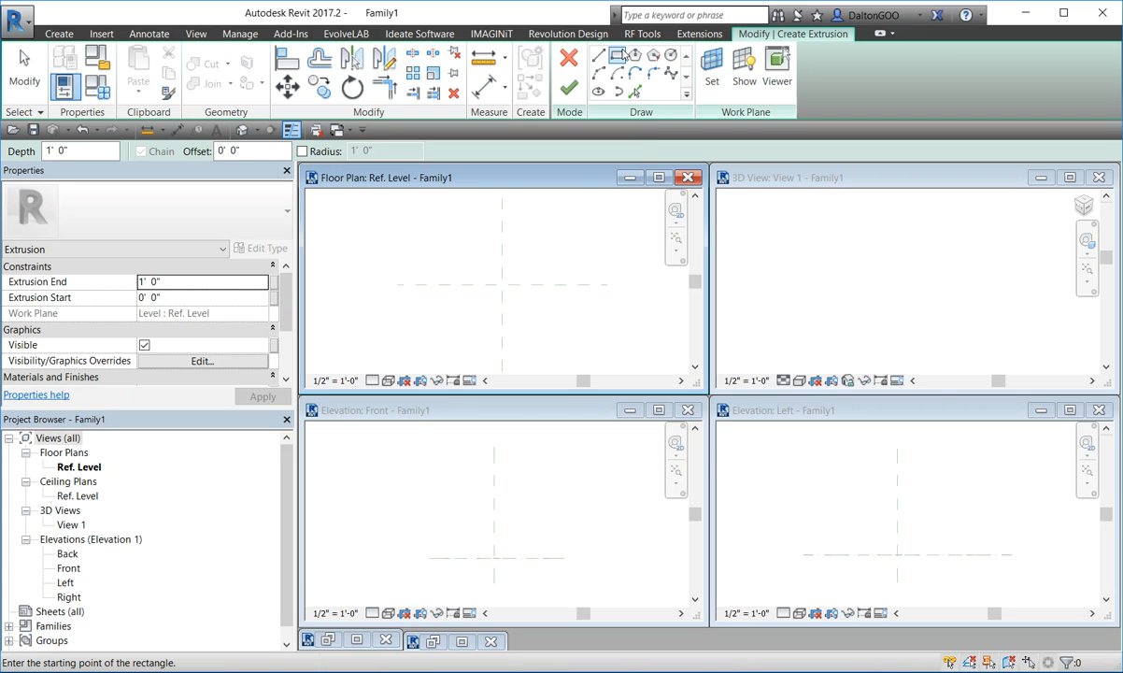
pyautogui.click(467, 254)
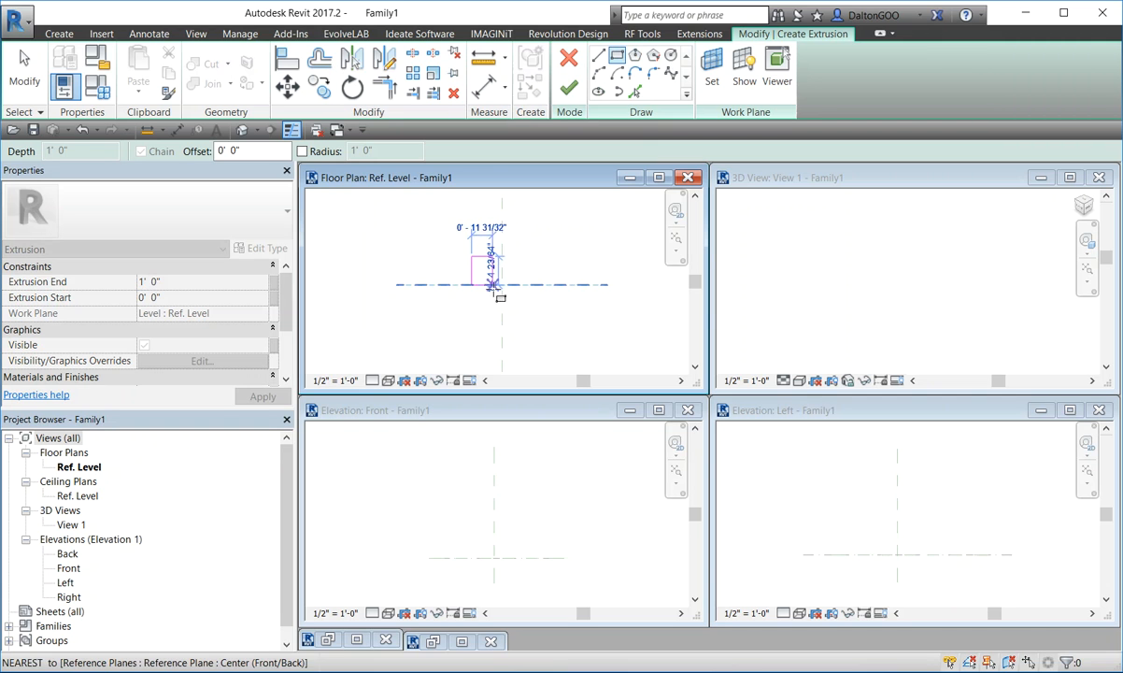
pyautogui.click(534, 319)
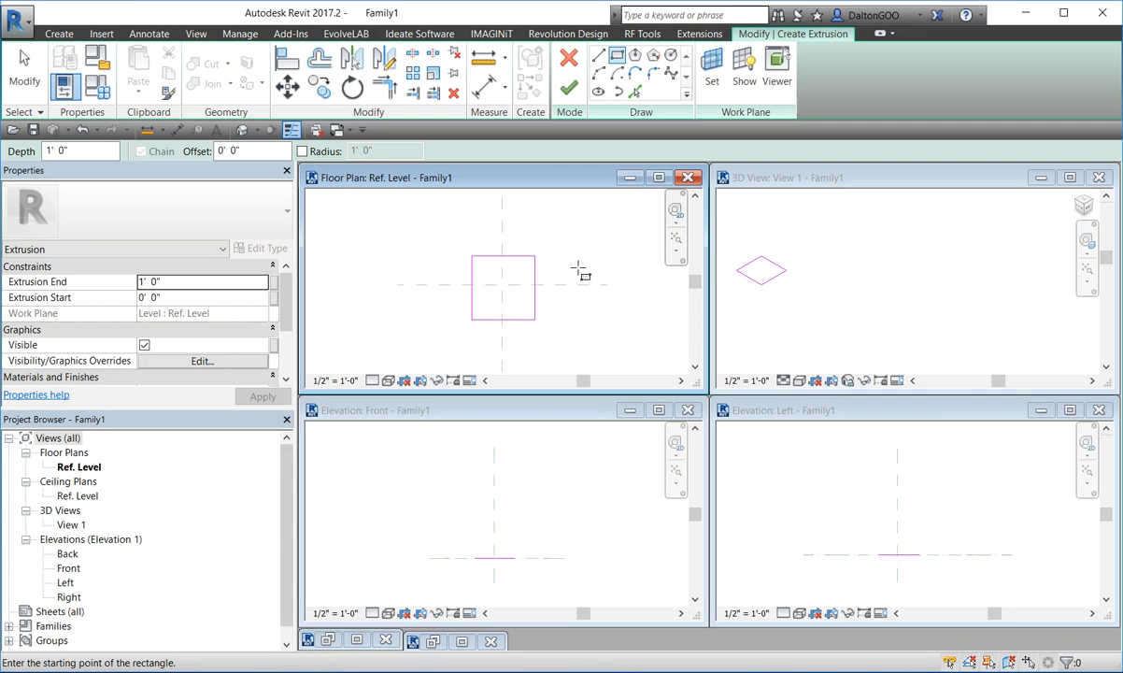
pyautogui.press('Escape')
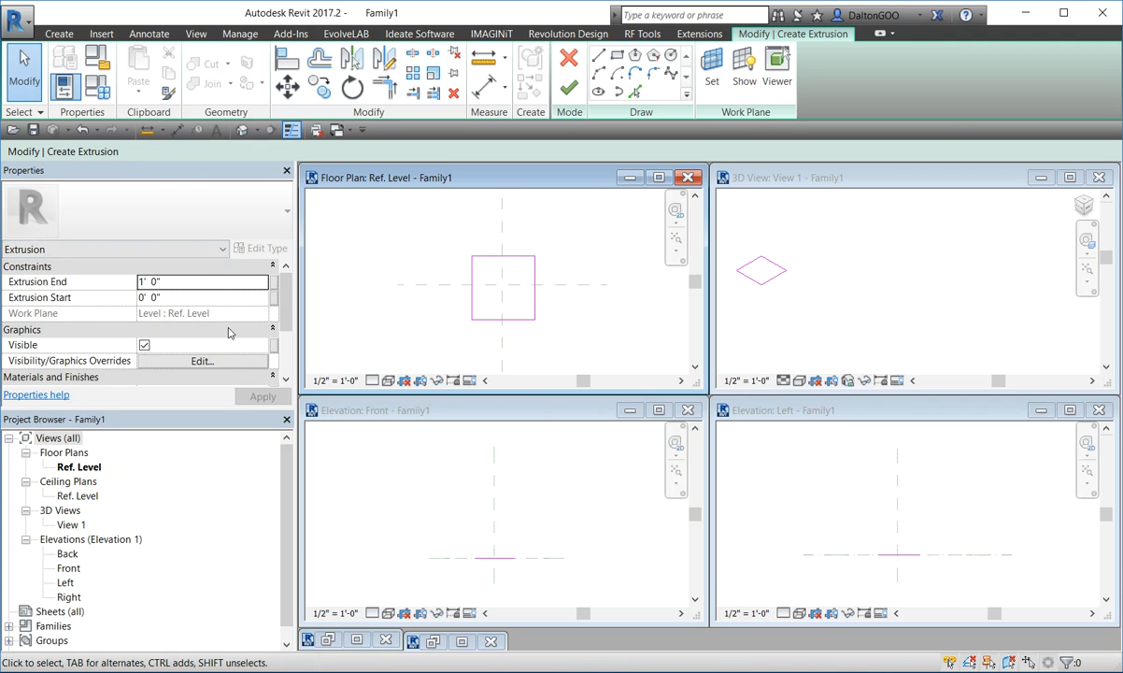
# Step: Set the Extrusion End to 2' 0" and finish the extrusion
pyautogui.click(174, 281)
pyautogui.click(196, 280)
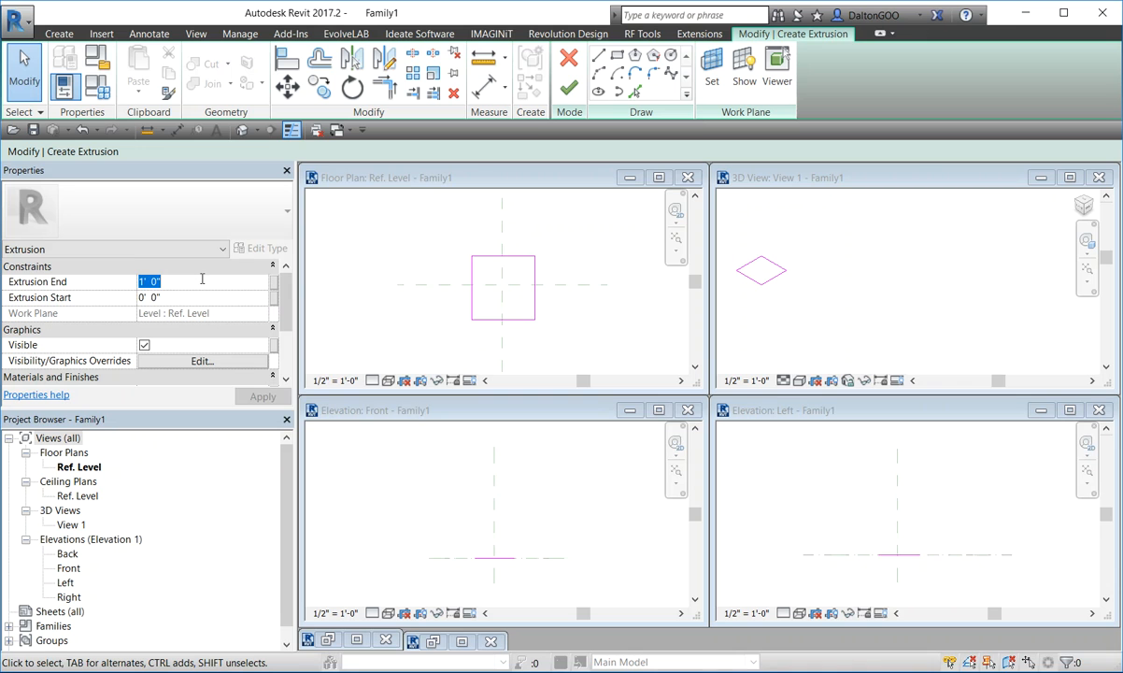
pyautogui.write('2')
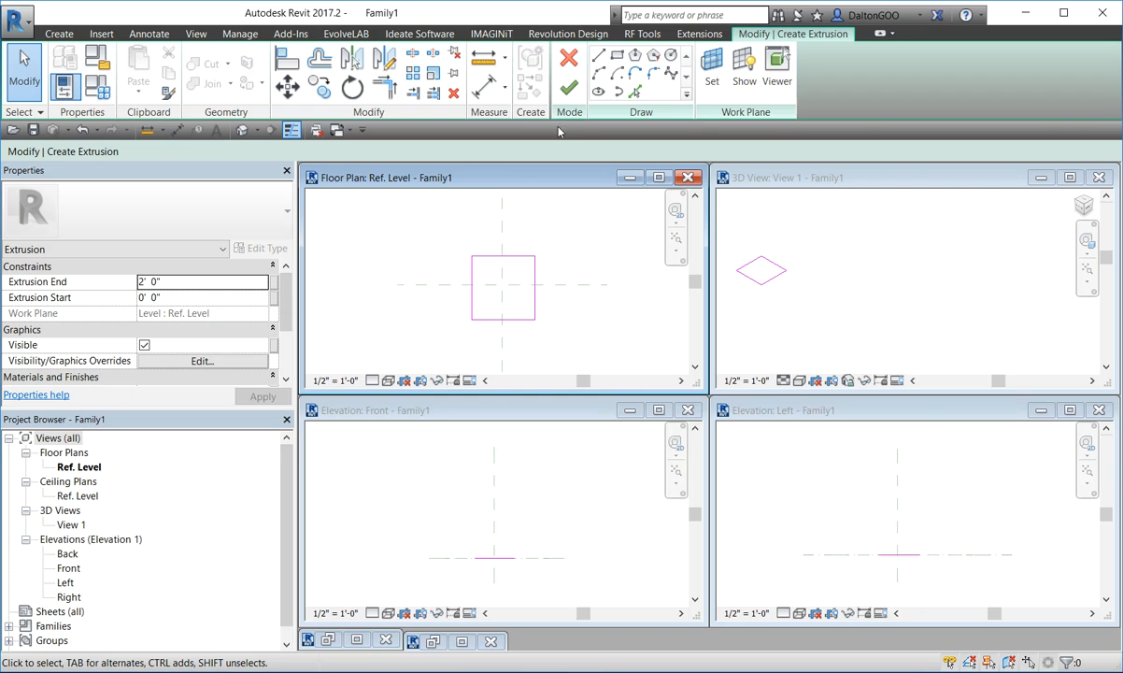
pyautogui.click(569, 89)
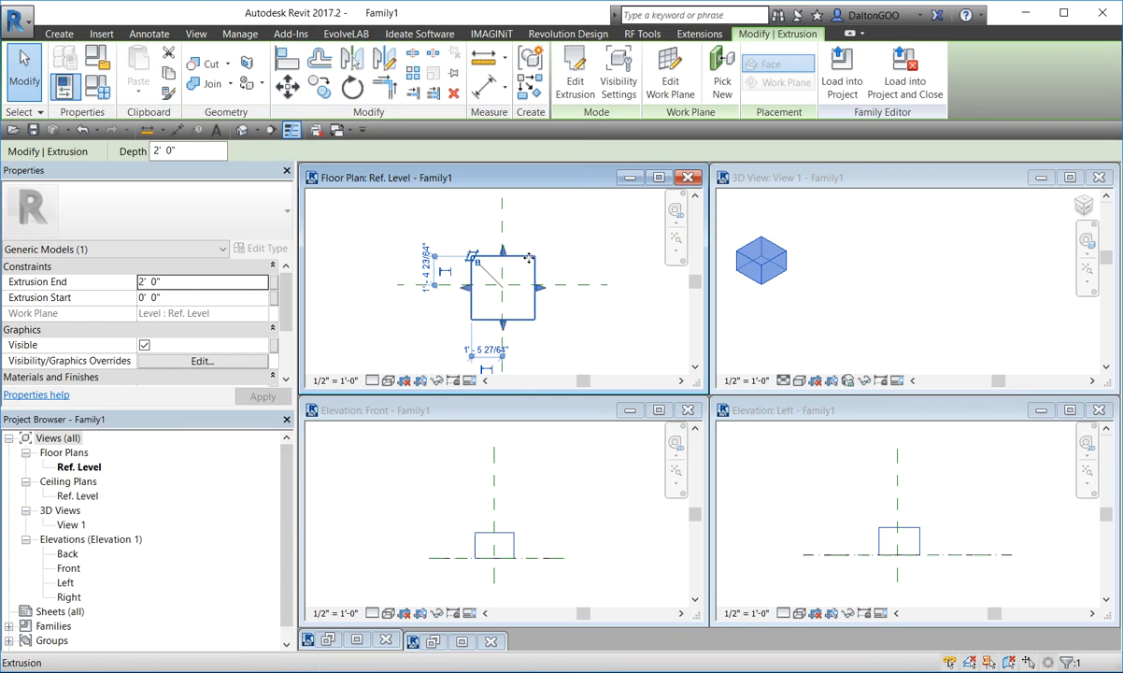
# Step: Change the box's Extrusion End to 3' 0" and deselect it
pyautogui.click(522, 576)
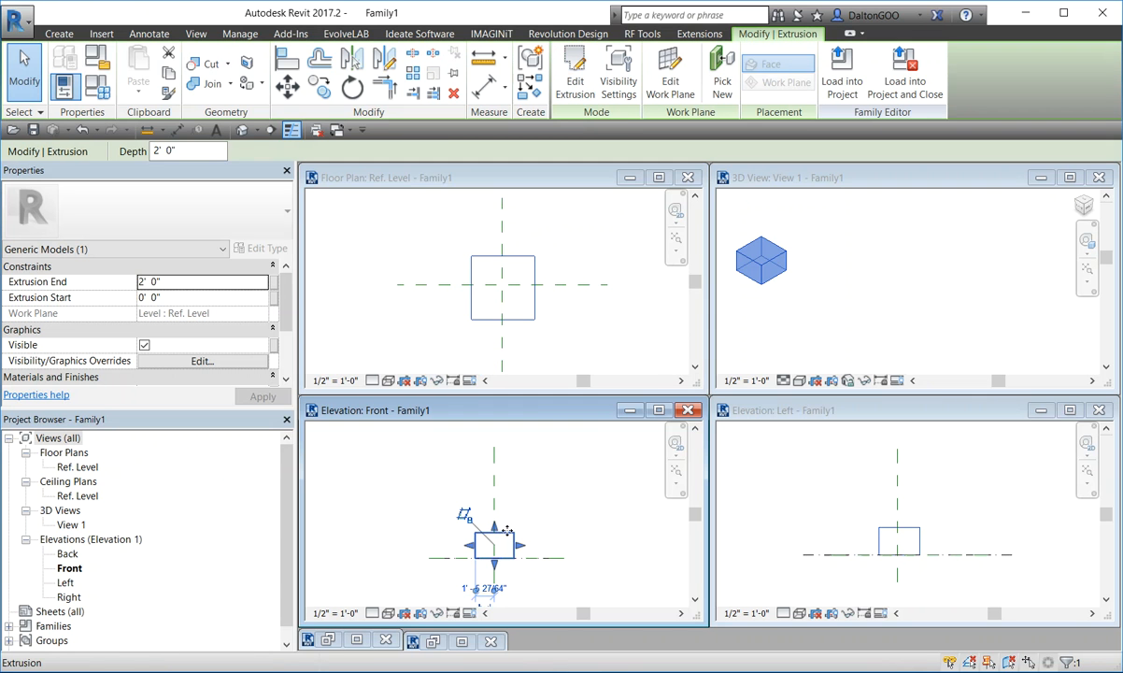
pyautogui.click(198, 283)
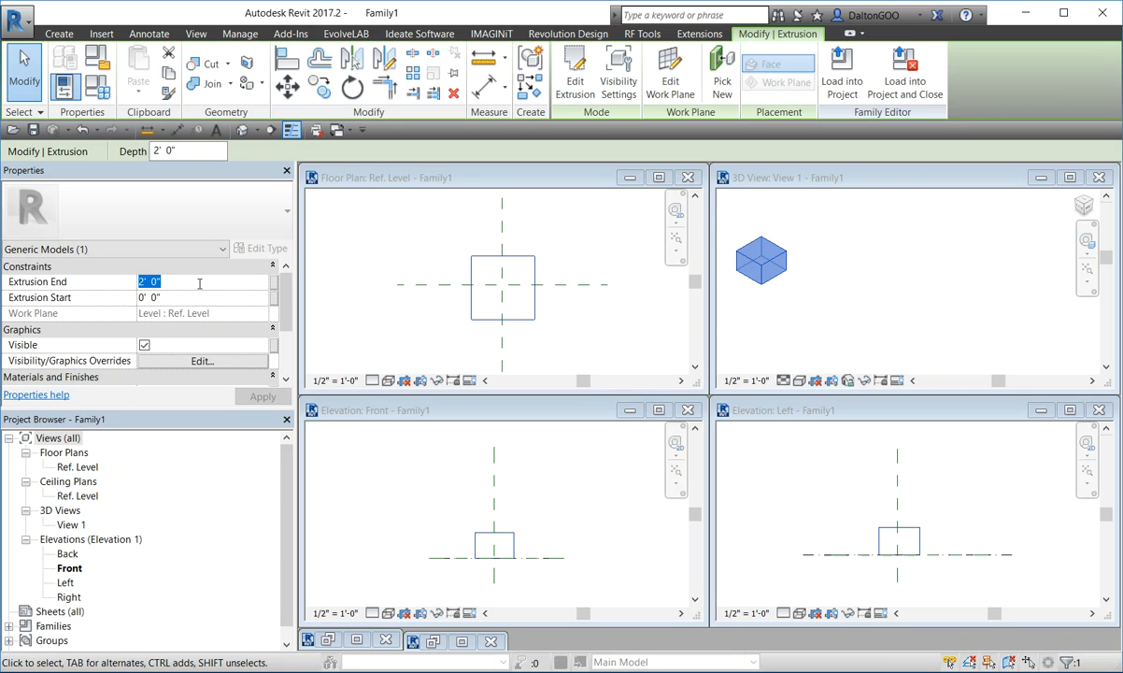
pyautogui.write('3')
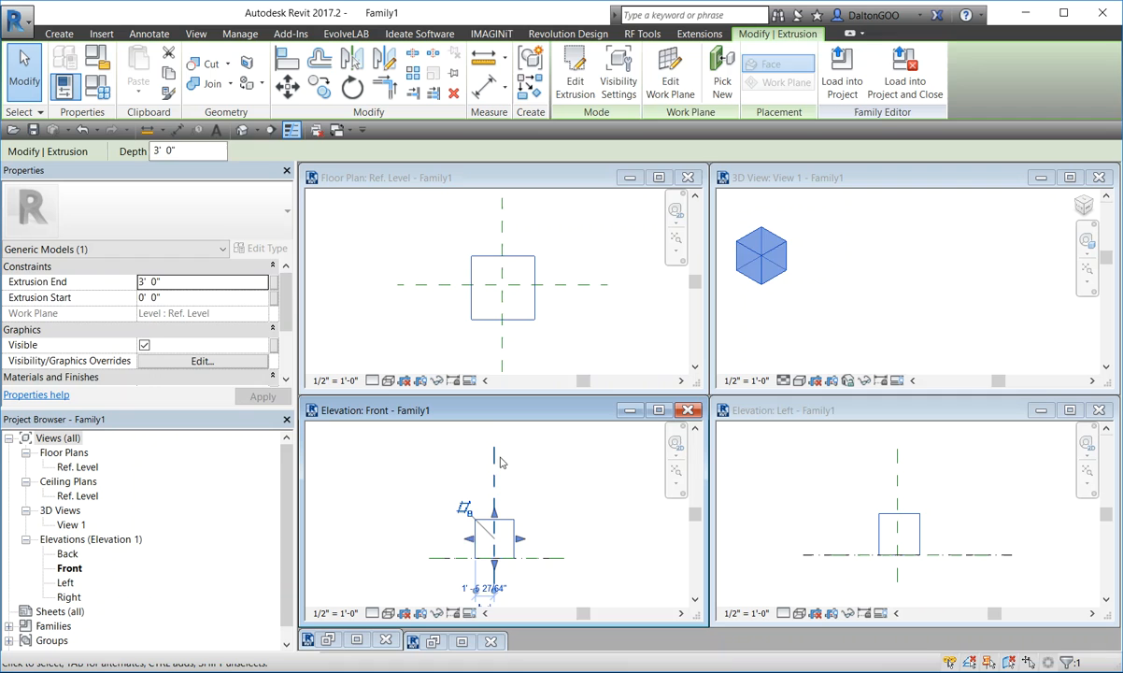
pyautogui.click(545, 475)
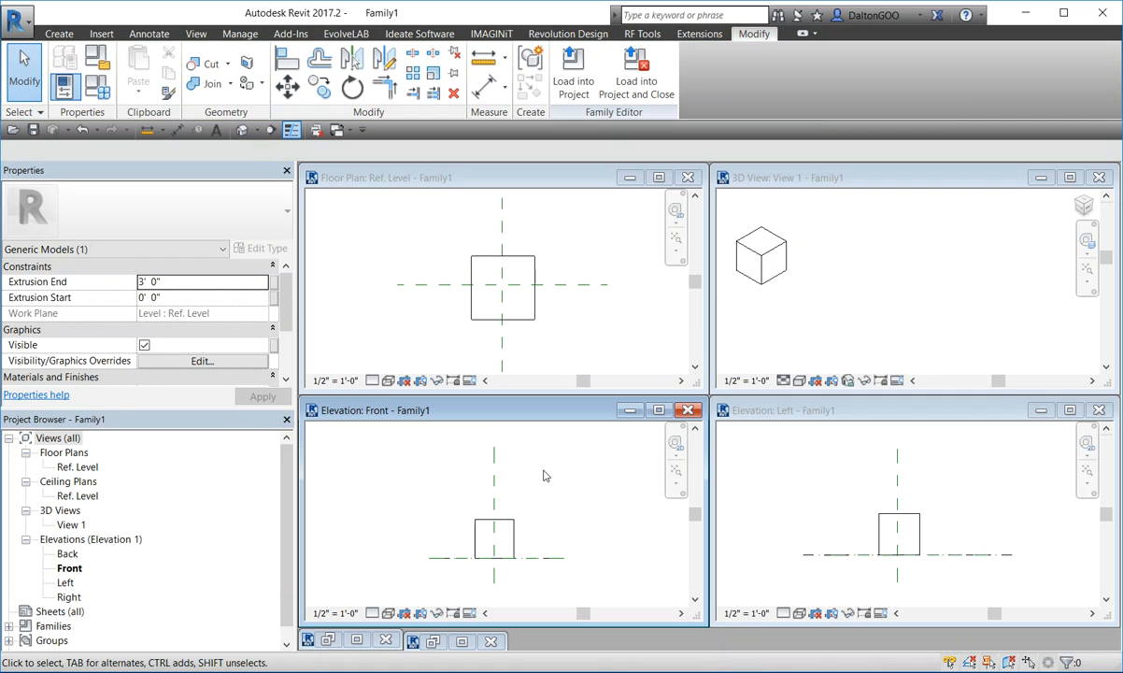
# Step: Examine the parameter table in the Family Types dialog, then close it without changes
pyautogui.click(863, 255)
pyautogui.click(839, 523)
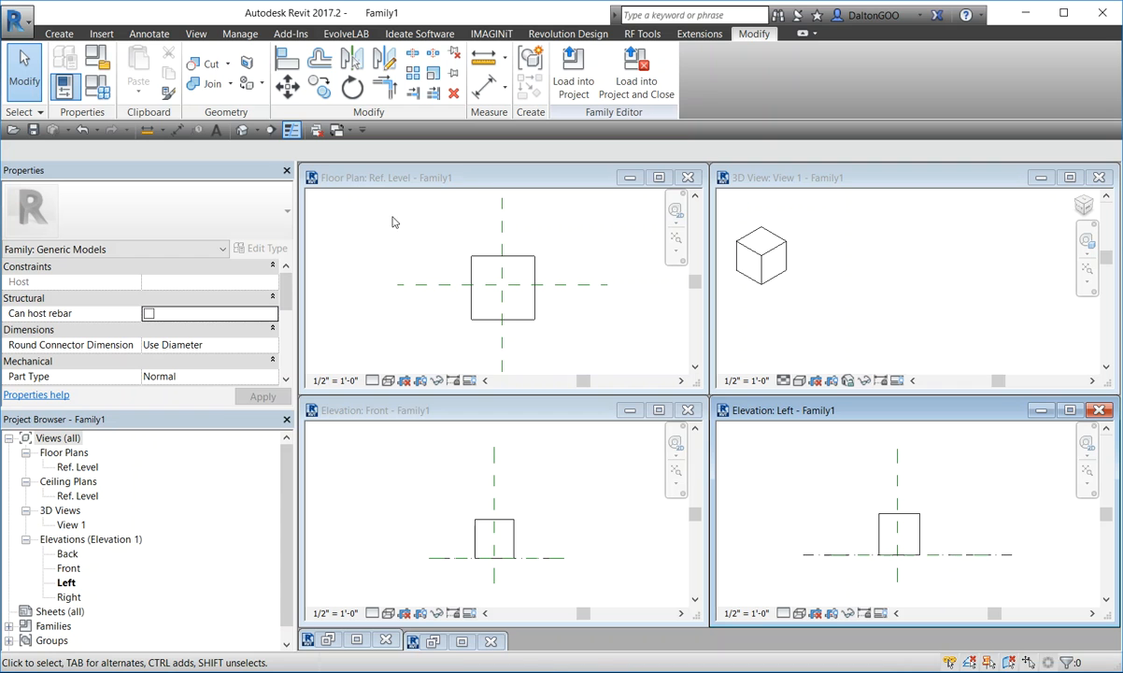
pyautogui.click(98, 86)
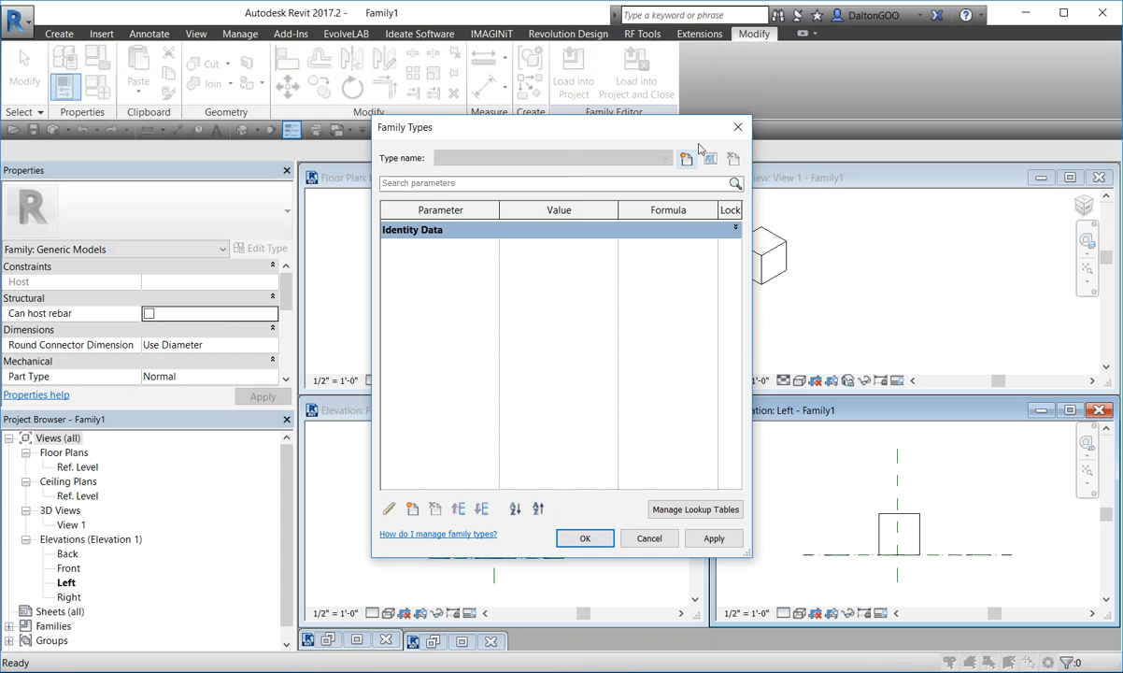
pyautogui.click(738, 126)
# Step: Examine the list of available family categories around Generic Models in the Family Category and Parameters dialog
pyautogui.click(97, 60)
pyautogui.moveTo(512, 136); pyautogui.dragTo(151, 89)
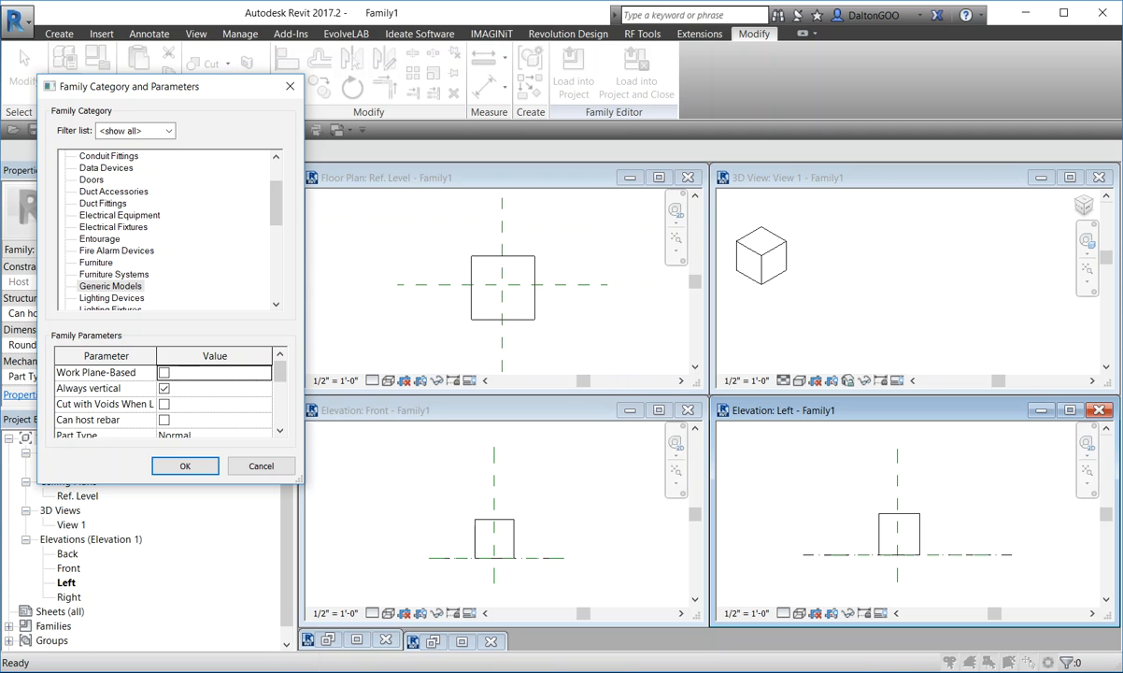
pyautogui.click(290, 86)
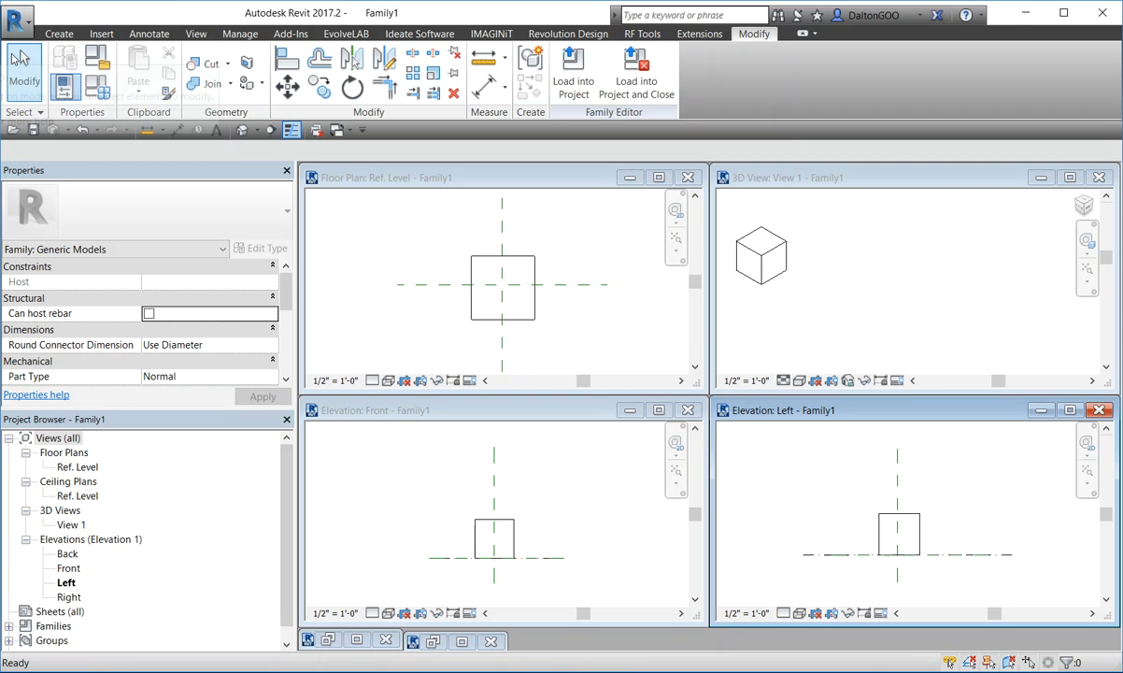
pyautogui.click(96, 56)
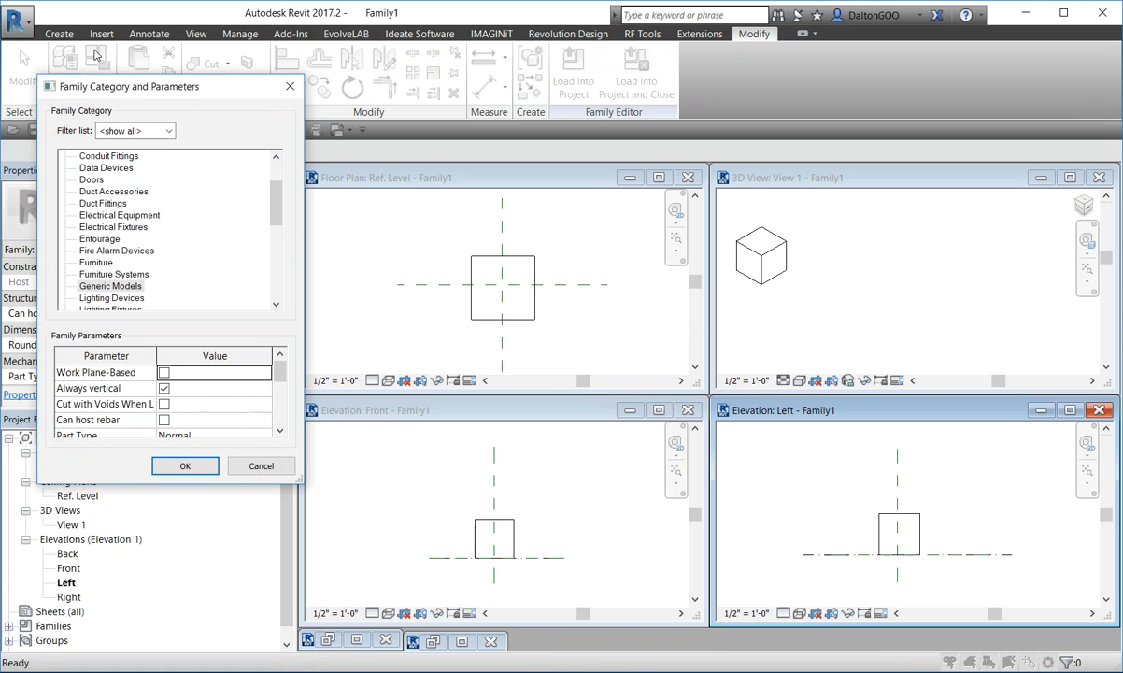
pyautogui.scroll(2, 183, 236)
pyautogui.scroll(-1, 183, 227)
pyautogui.scroll(-7, 183, 227)
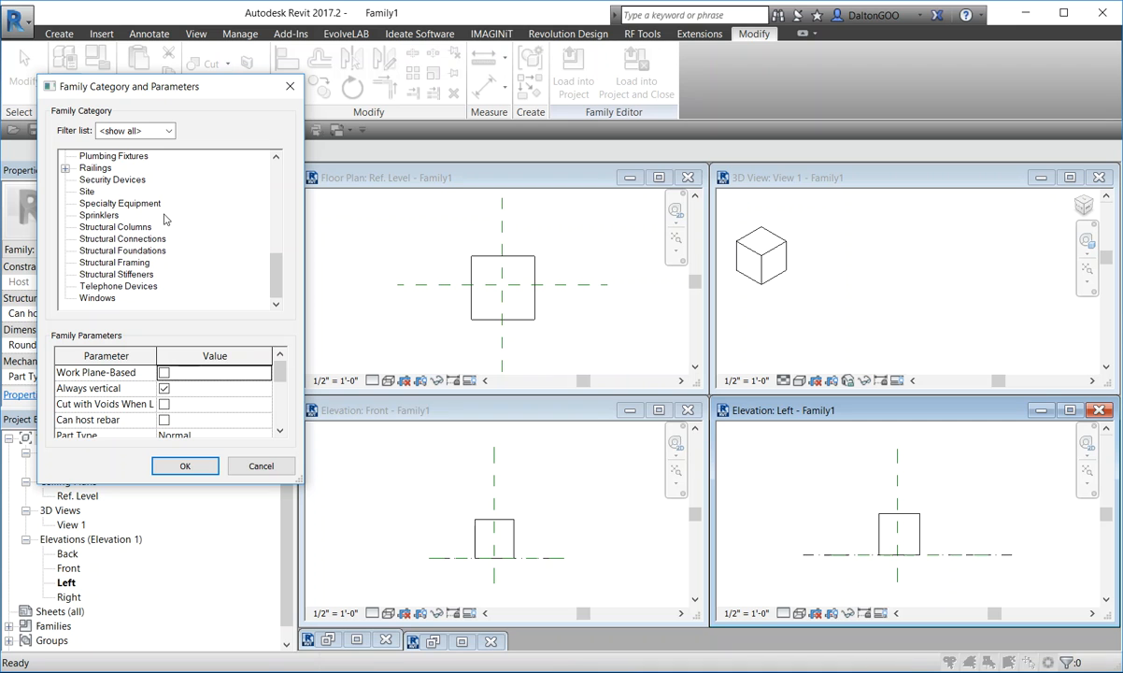
pyautogui.scroll(9, 163, 219)
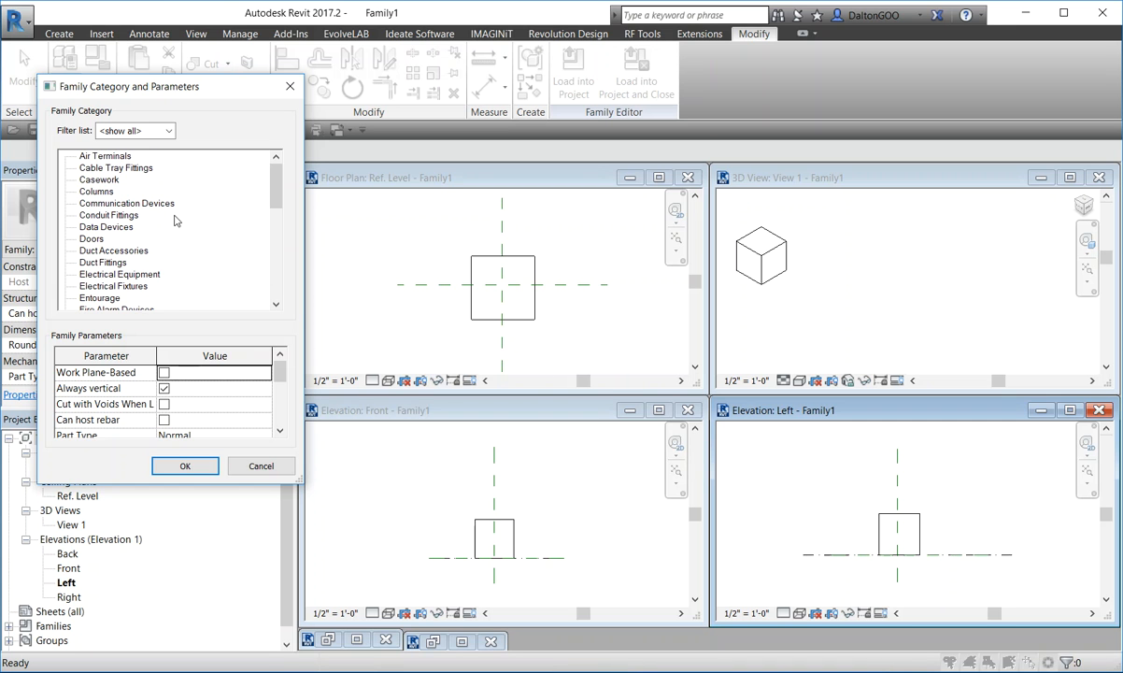
pyautogui.scroll(-2, 119, 236)
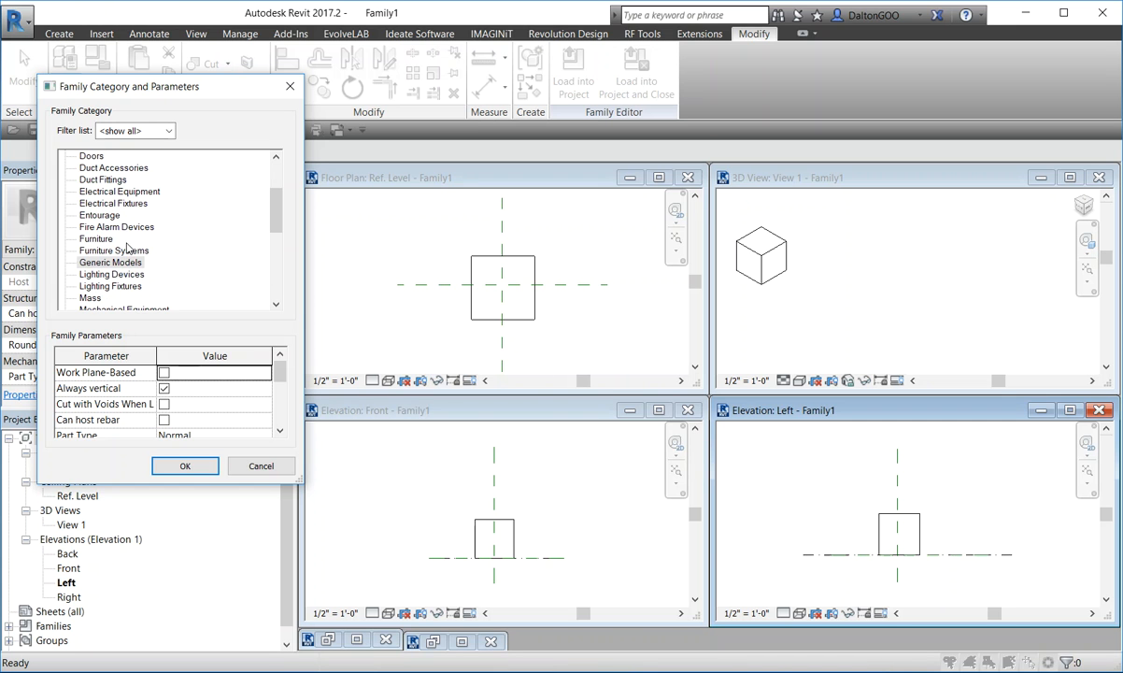
pyautogui.scroll(-2, 104, 286)
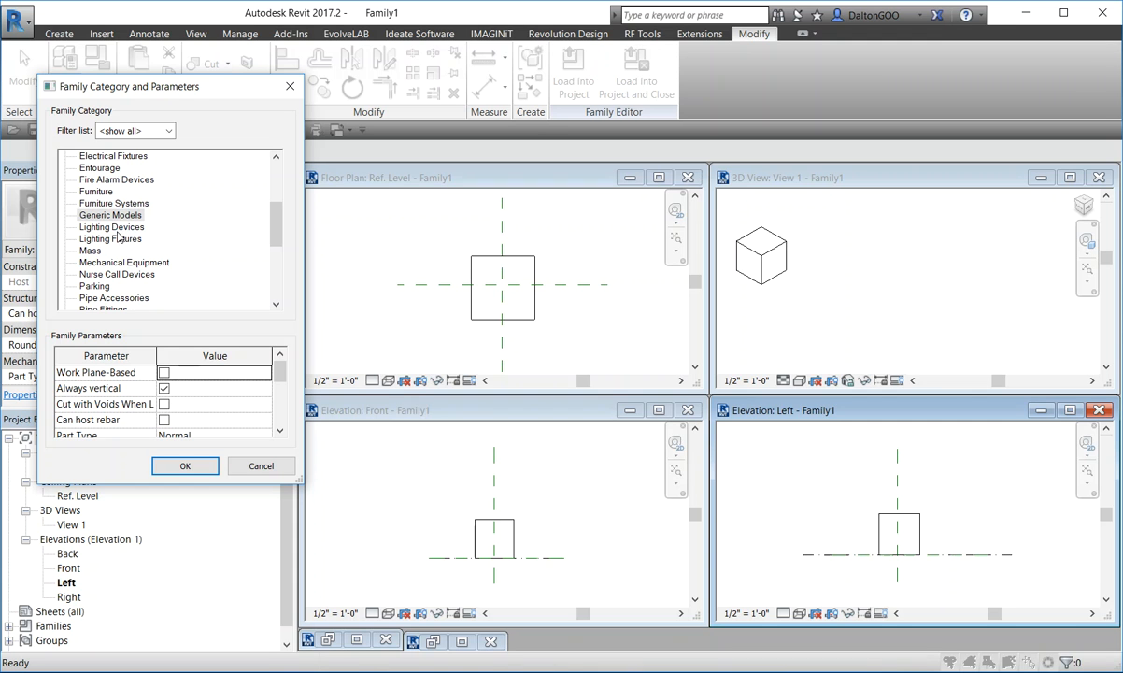
pyautogui.scroll(-1, 97, 201)
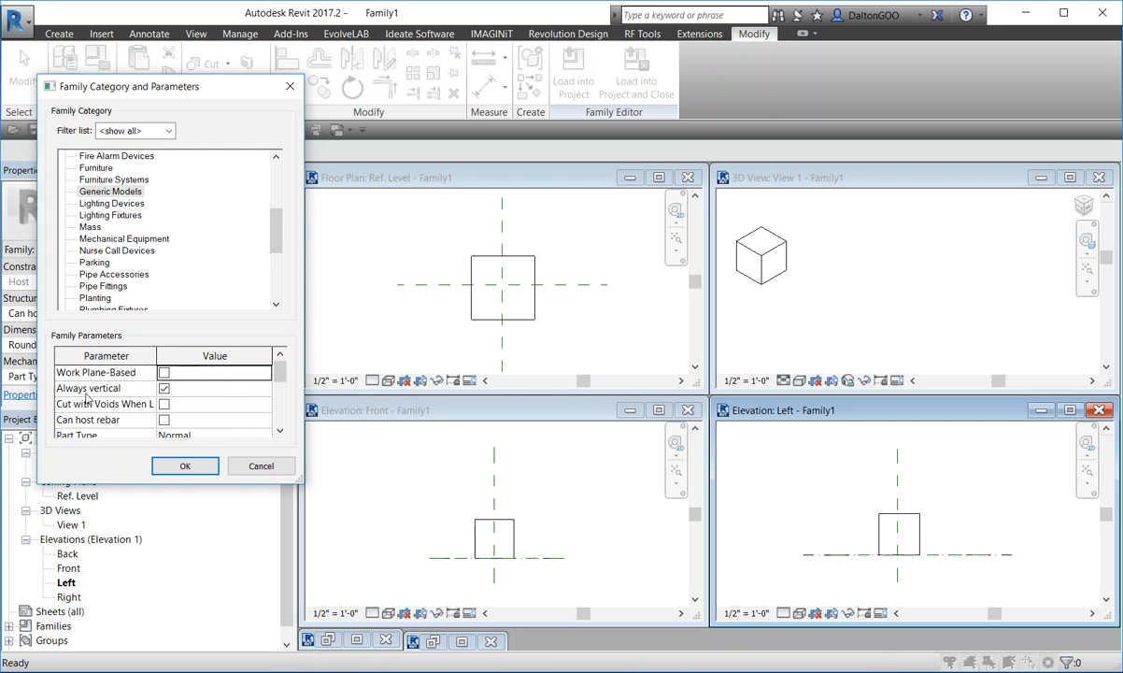
# Step: Review the family parameters, including Shared and OmniClass Number, then close the dialog without changing any settings
pyautogui.scroll(-2, 102, 407)
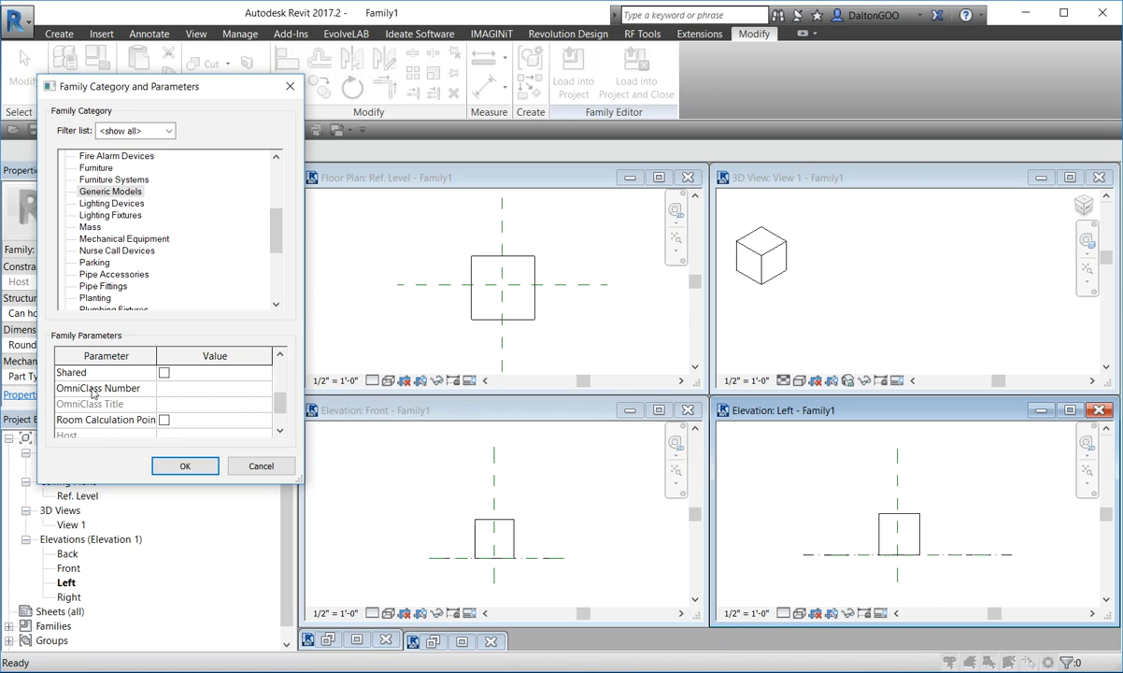
pyautogui.scroll(1, 98, 366)
pyautogui.scroll(-1, 106, 424)
pyautogui.scroll(-1, 104, 416)
pyautogui.scroll(1, 102, 392)
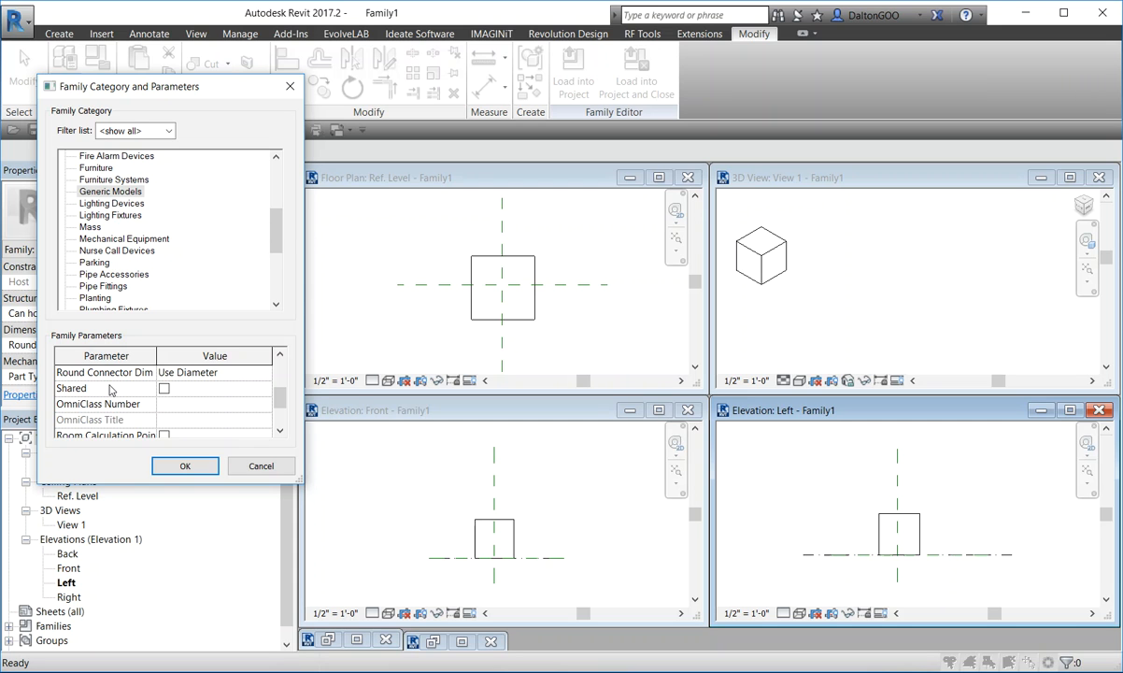
pyautogui.click(199, 464)
# Step: Select the box extrusion in the Ref. Level floor plan and open its sketch for editing
pyautogui.click(500, 262)
pyautogui.scroll(2, 504, 272)
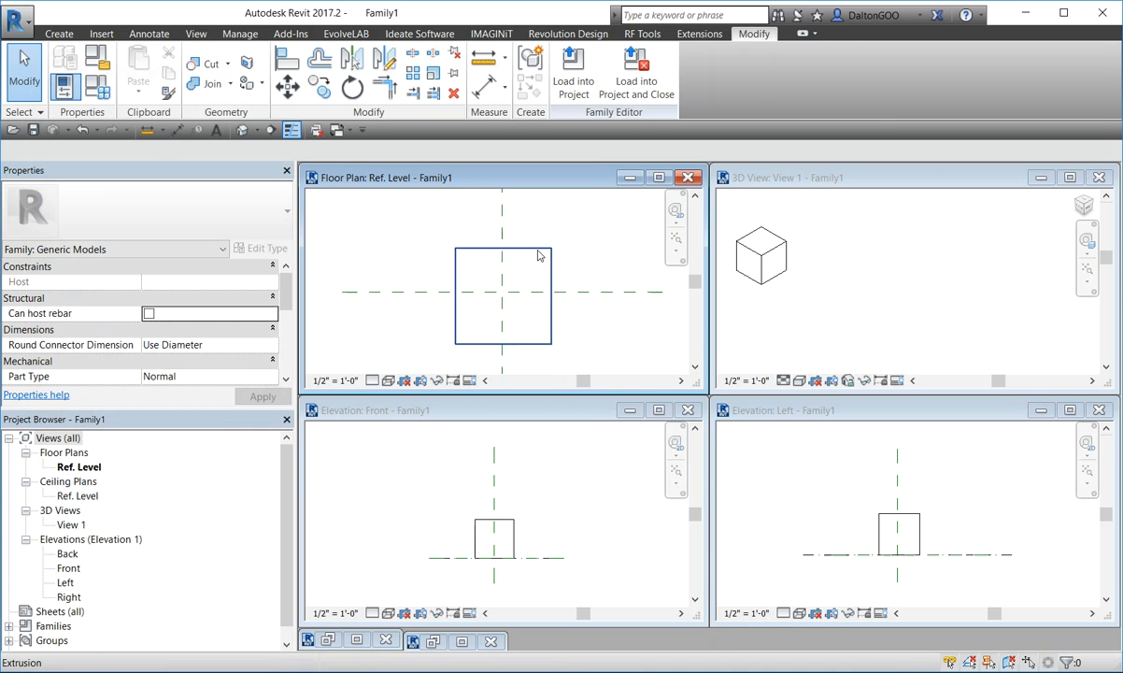
pyautogui.click(538, 254)
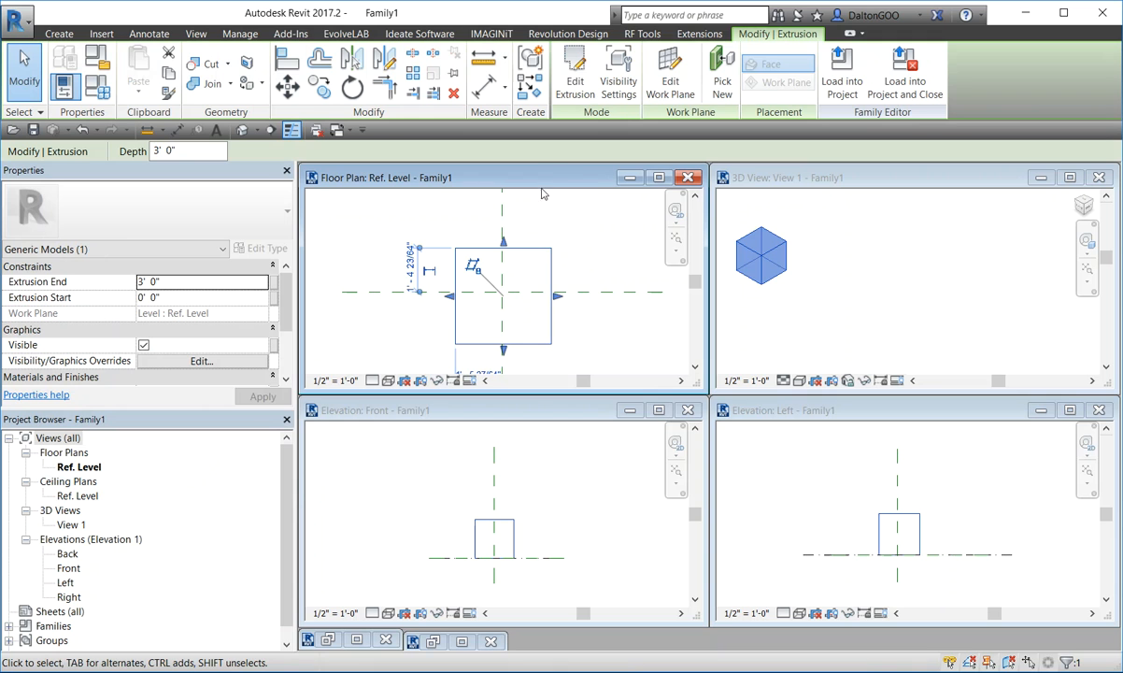
pyautogui.click(557, 80)
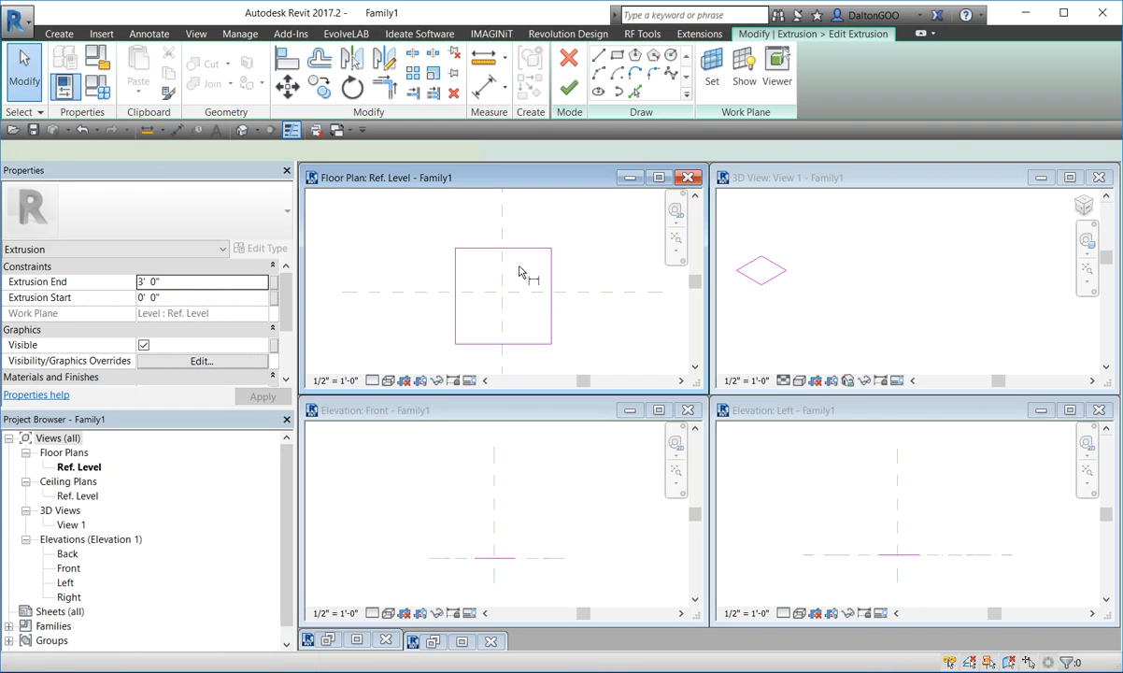
# Step: Add an aligned dimension for the profile's overall width between its two vertical edges, placed above the sketch
pyautogui.press('d')
pyautogui.press('i')
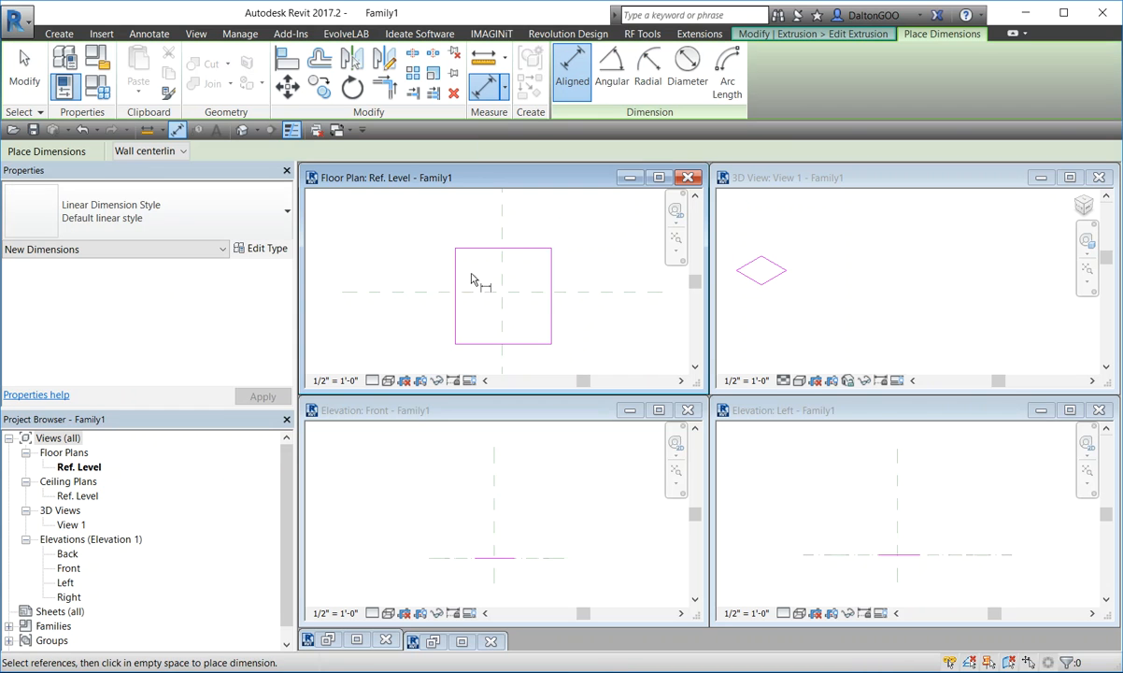
pyautogui.click(554, 277)
pyautogui.click(555, 224)
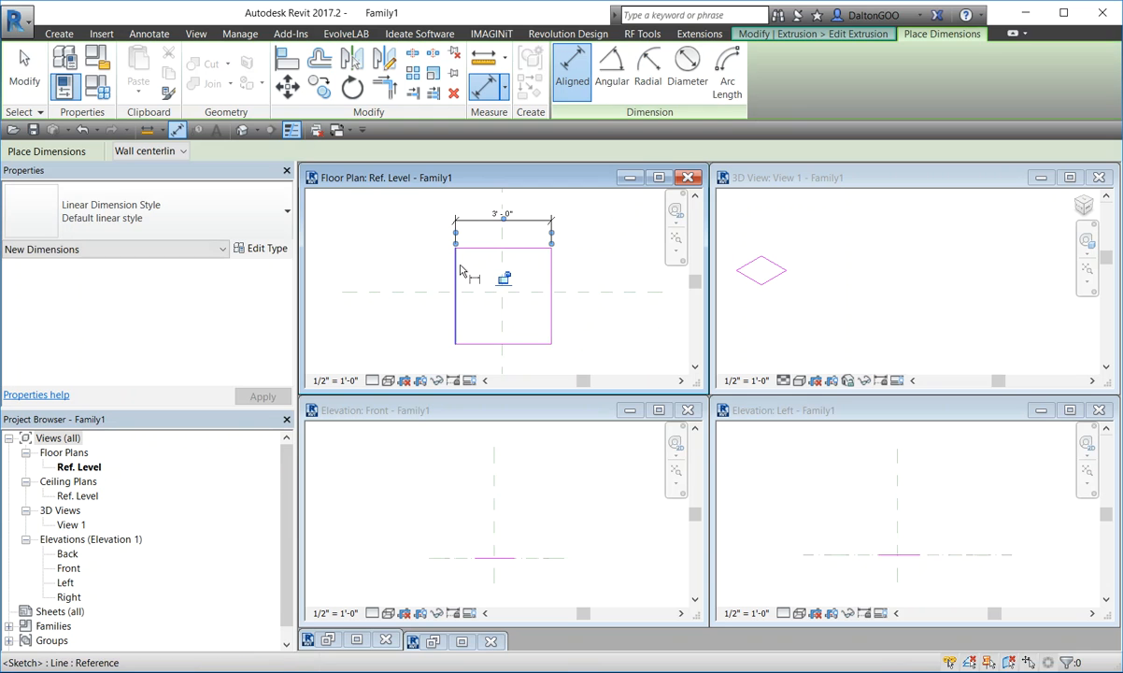
# Step: Dimension from the left edge through the Center (Left/Right) reference plane to the right edge, and make both segments equal
pyautogui.click(460, 270)
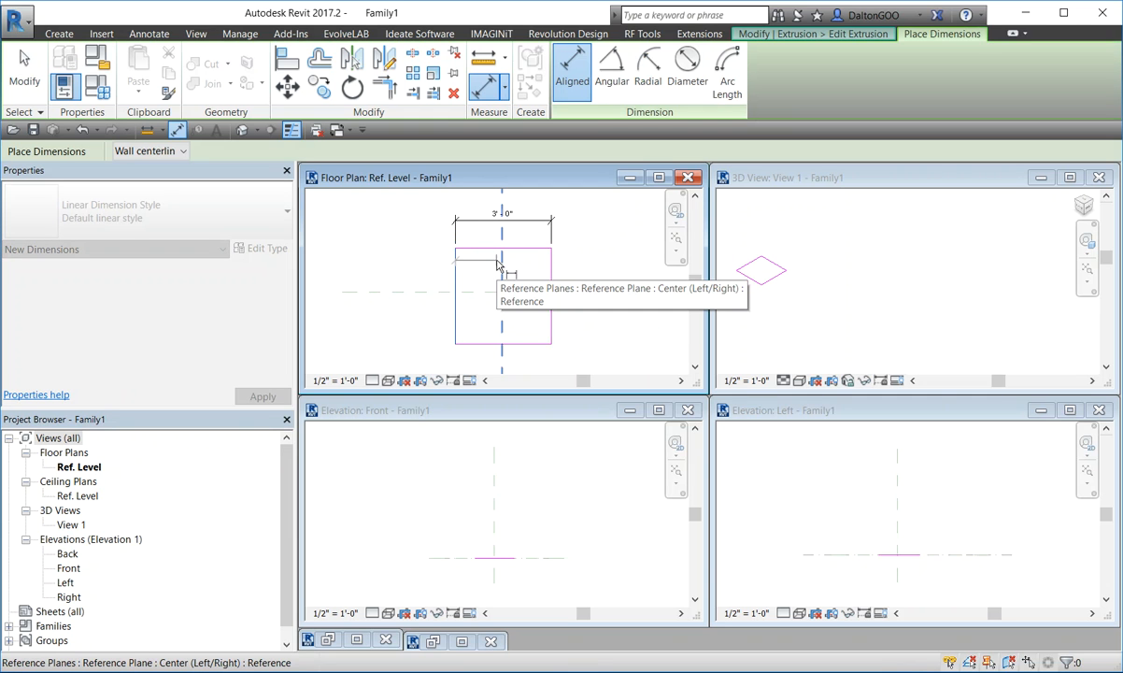
pyautogui.click(498, 264)
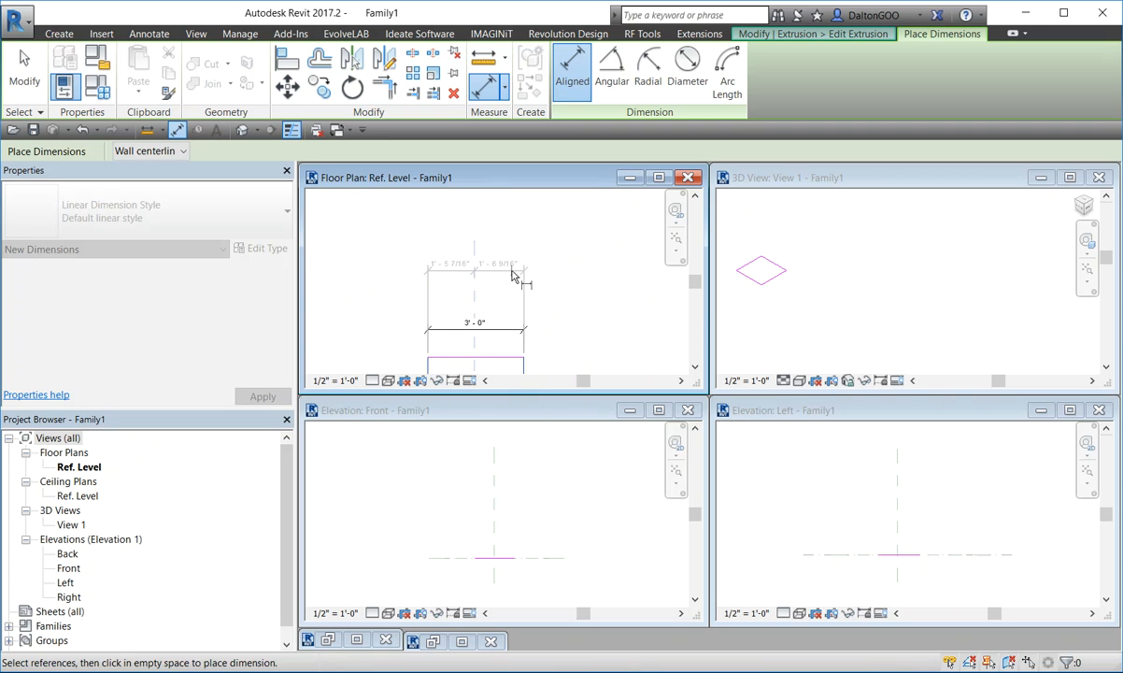
pyautogui.click(504, 270)
pyautogui.scroll(3, 478, 241)
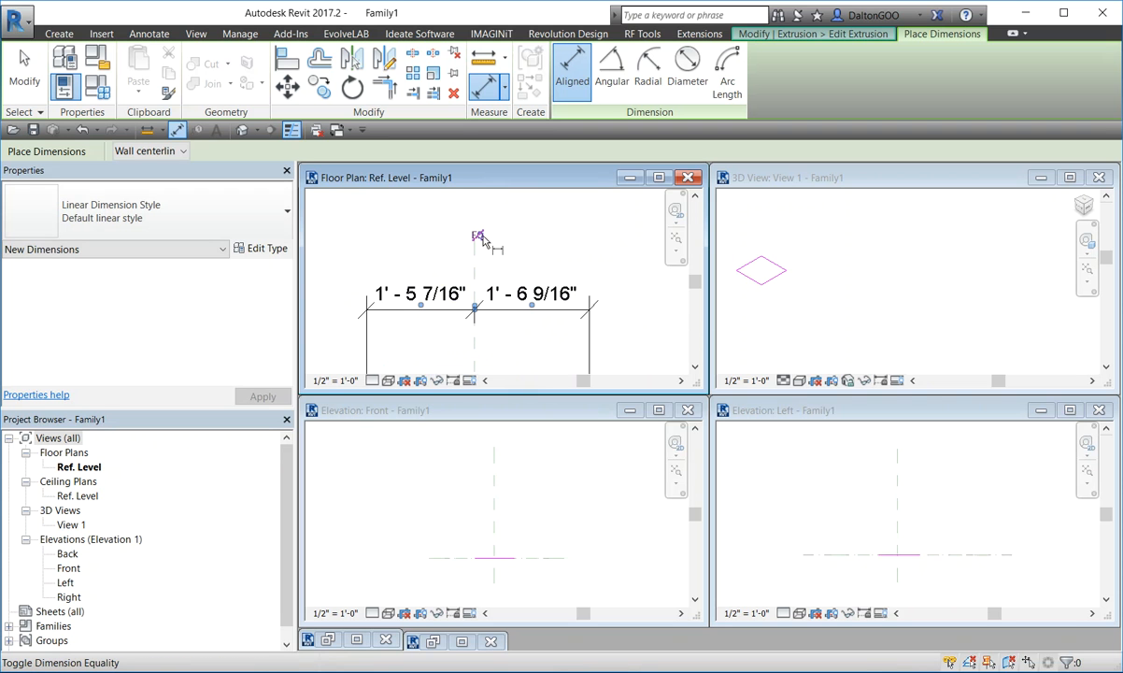
pyautogui.click(479, 236)
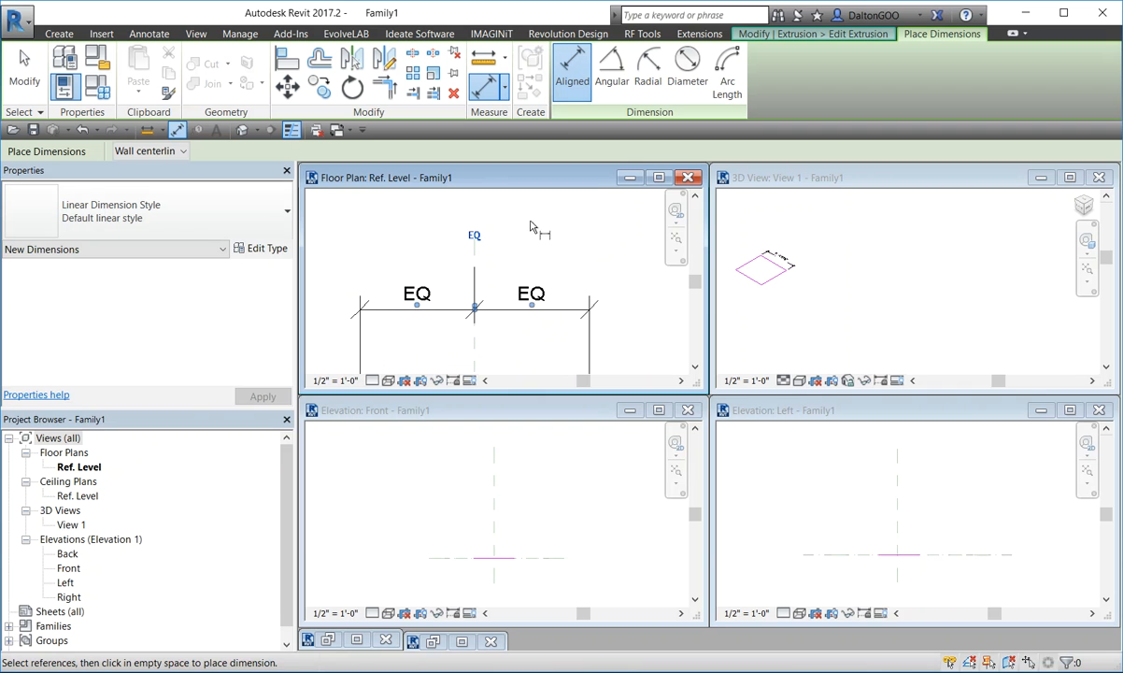
# Step: Add an aligned dimension for the profile's overall depth between its two horizontal edges, placed beside the left edge
pyautogui.moveTo(519, 244); pyautogui.dragTo(507, 218, button='middle')
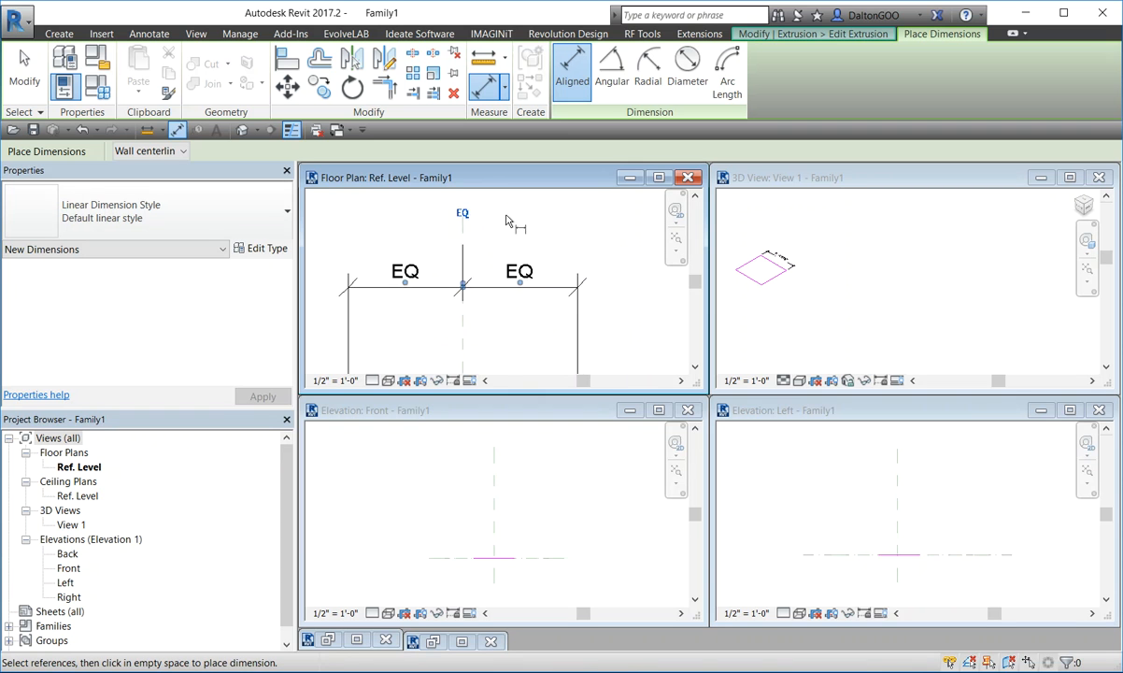
pyautogui.scroll(-3, 467, 318)
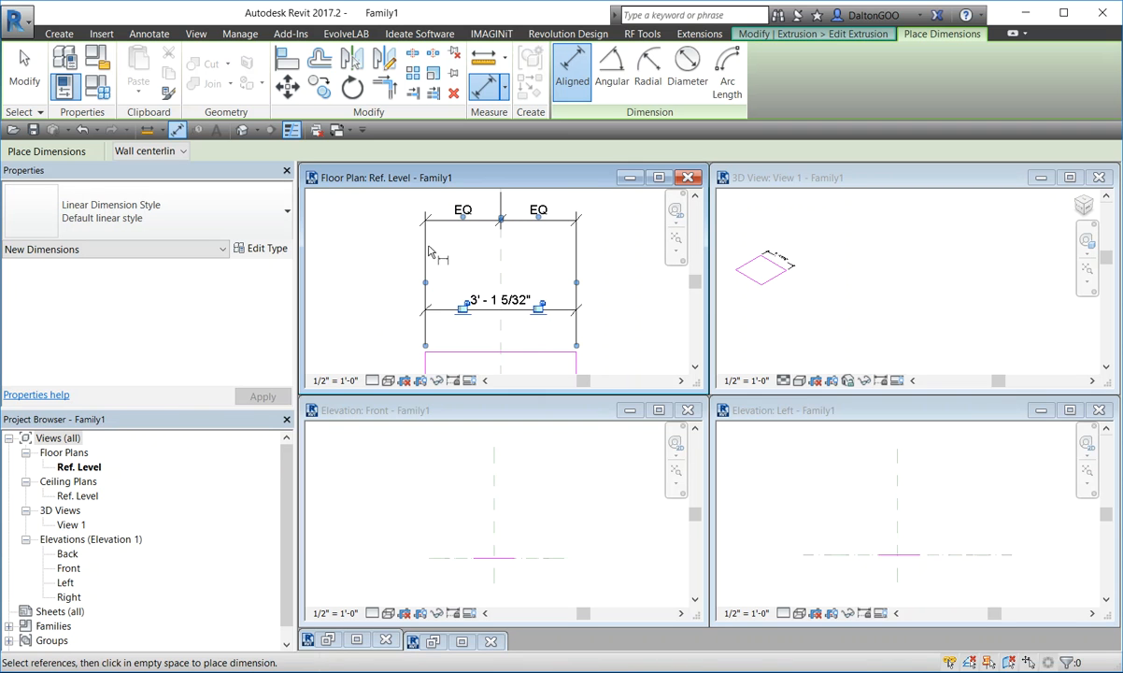
pyautogui.moveTo(428, 245); pyautogui.dragTo(408, 267, button='middle')
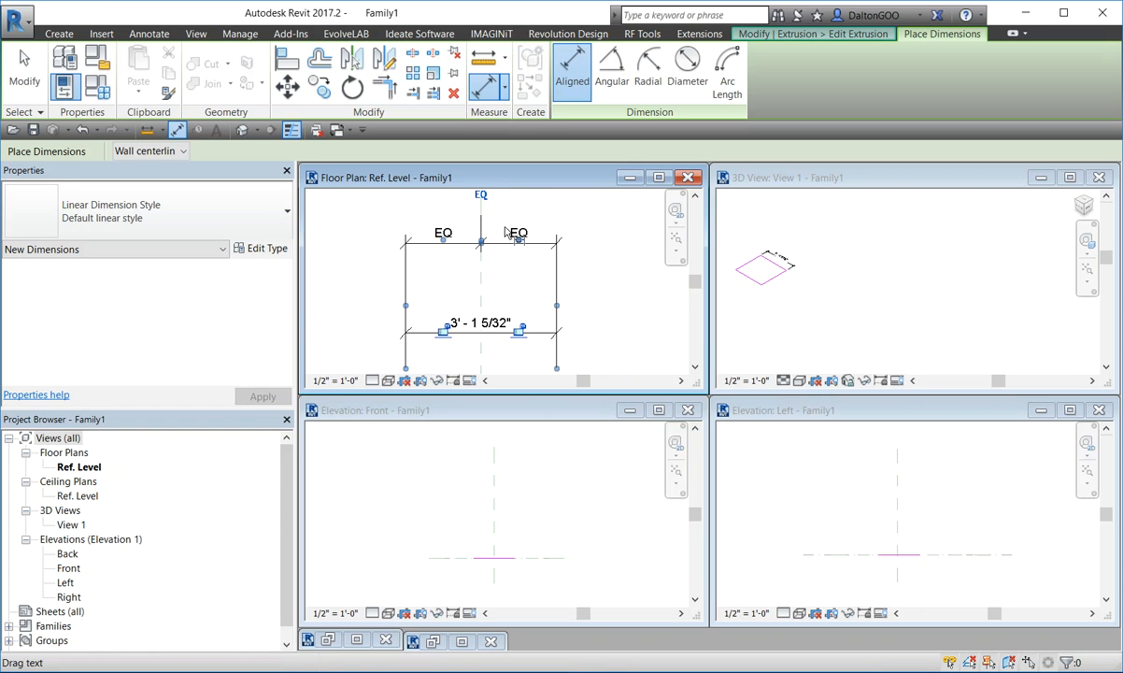
pyautogui.moveTo(525, 322); pyautogui.dragTo(501, 265, button='middle')
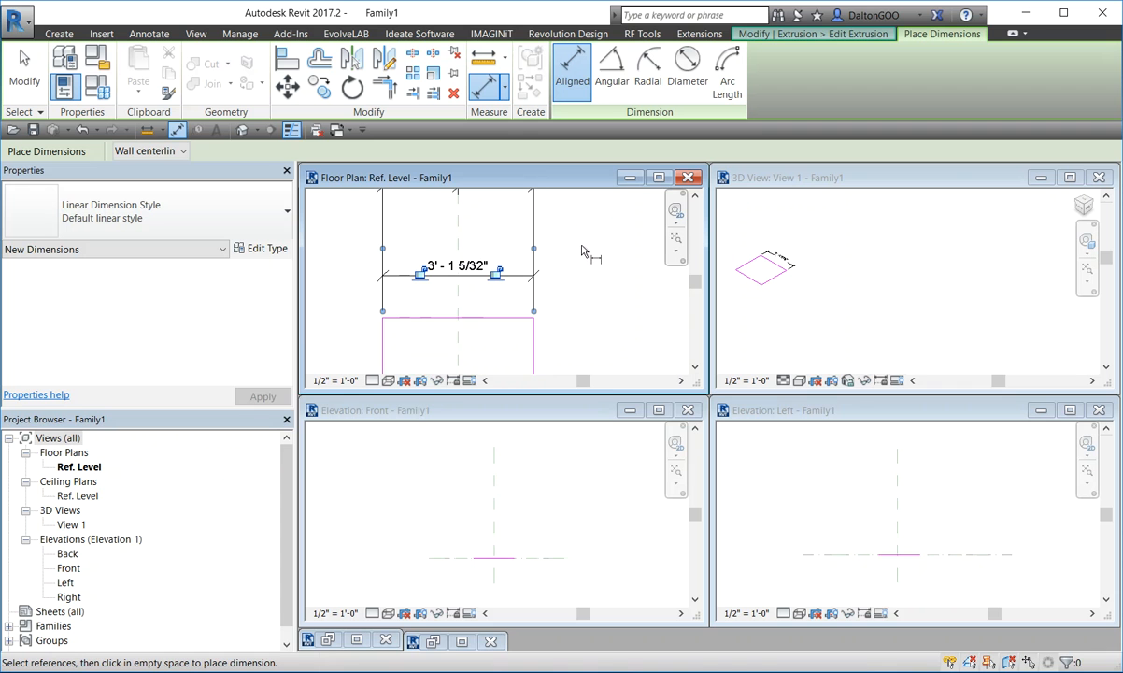
pyautogui.scroll(-1, 516, 284)
pyautogui.moveTo(522, 324); pyautogui.dragTo(544, 211, button='middle')
pyautogui.click(482, 285)
pyautogui.scroll(1, 482, 285)
pyautogui.moveTo(497, 286); pyautogui.dragTo(502, 316, button='middle')
pyautogui.click(493, 205)
pyautogui.click(410, 225)
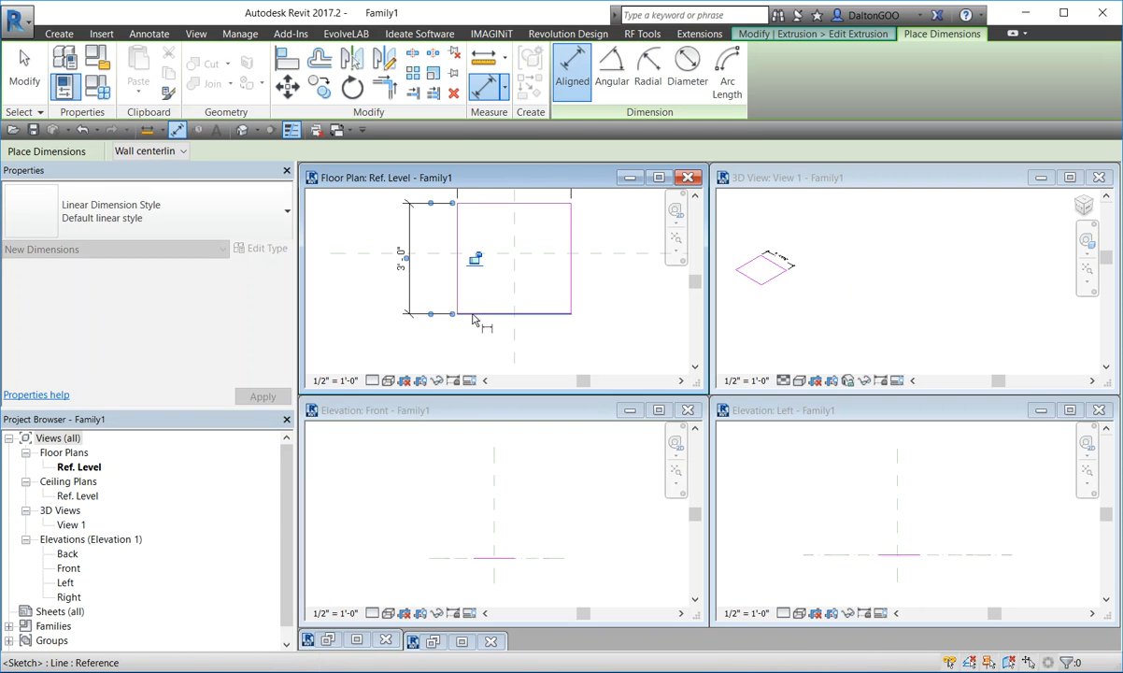
# Step: Dimension both horizontal edges against the horizontal centre reference plane, make the segments equal, and exit the dimension command
pyautogui.click(442, 203)
pyautogui.click(358, 252)
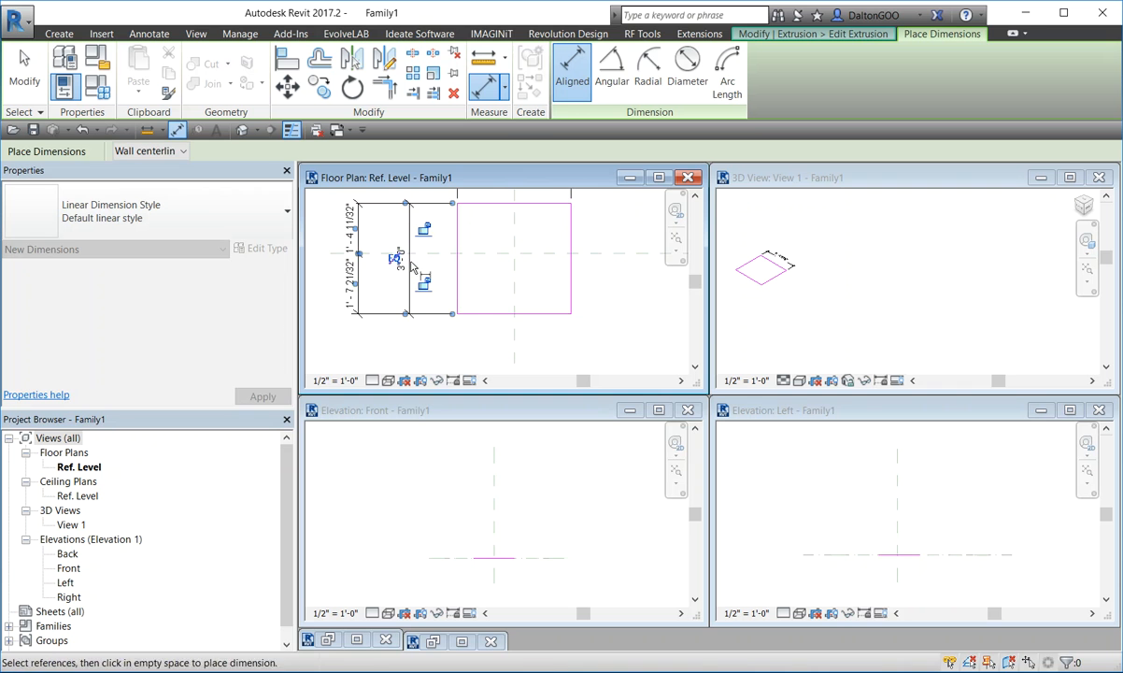
pyautogui.click(392, 254)
pyautogui.moveTo(360, 225); pyautogui.dragTo(433, 274, button='middle')
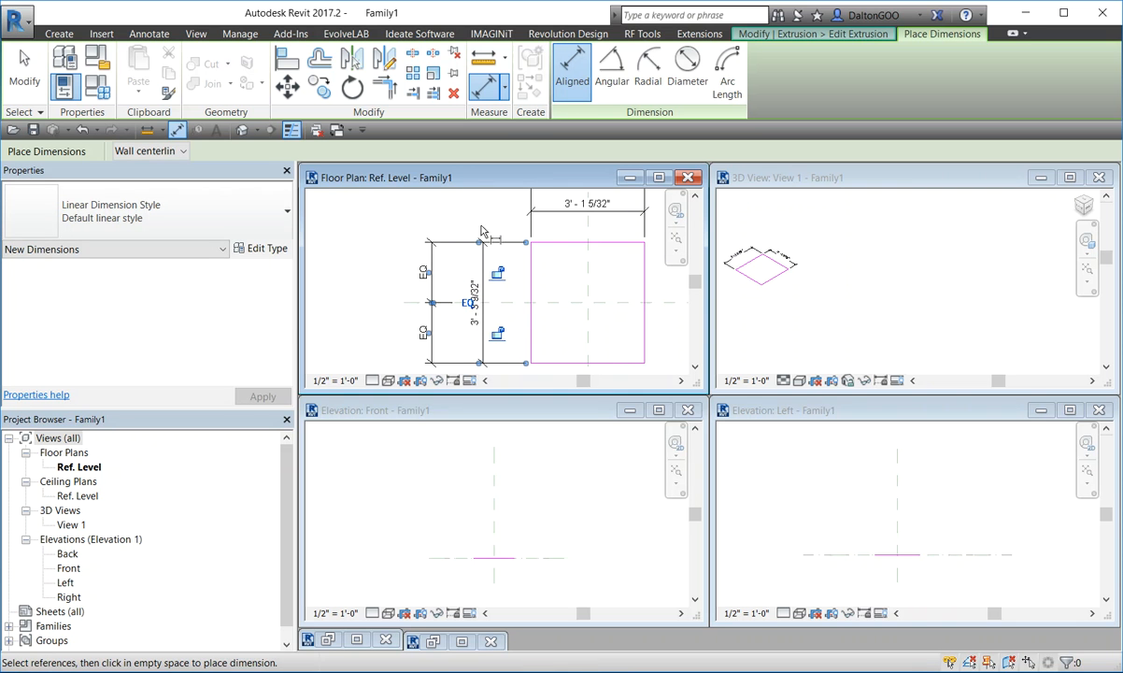
pyautogui.press('Escape')
pyautogui.press('Escape')
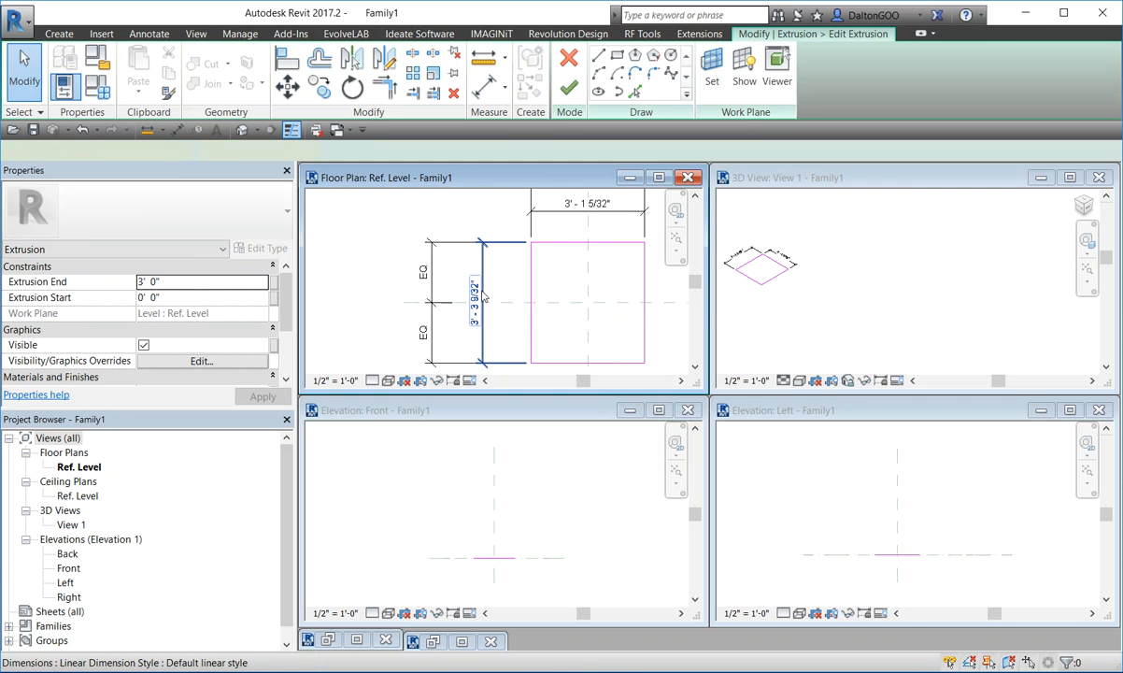
# Step: Move the overall width dimension's text slightly above its dimension line and clear the selection
pyautogui.click(482, 301)
pyautogui.moveTo(459, 290); pyautogui.dragTo(369, 343, button='middle')
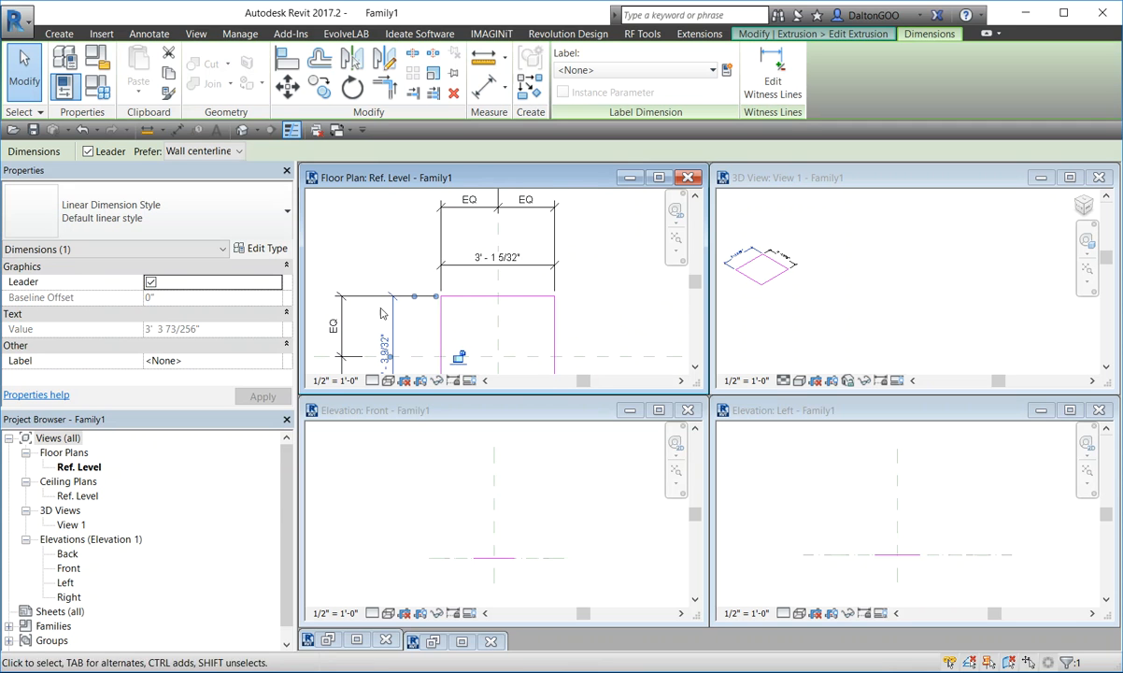
pyautogui.click(509, 257)
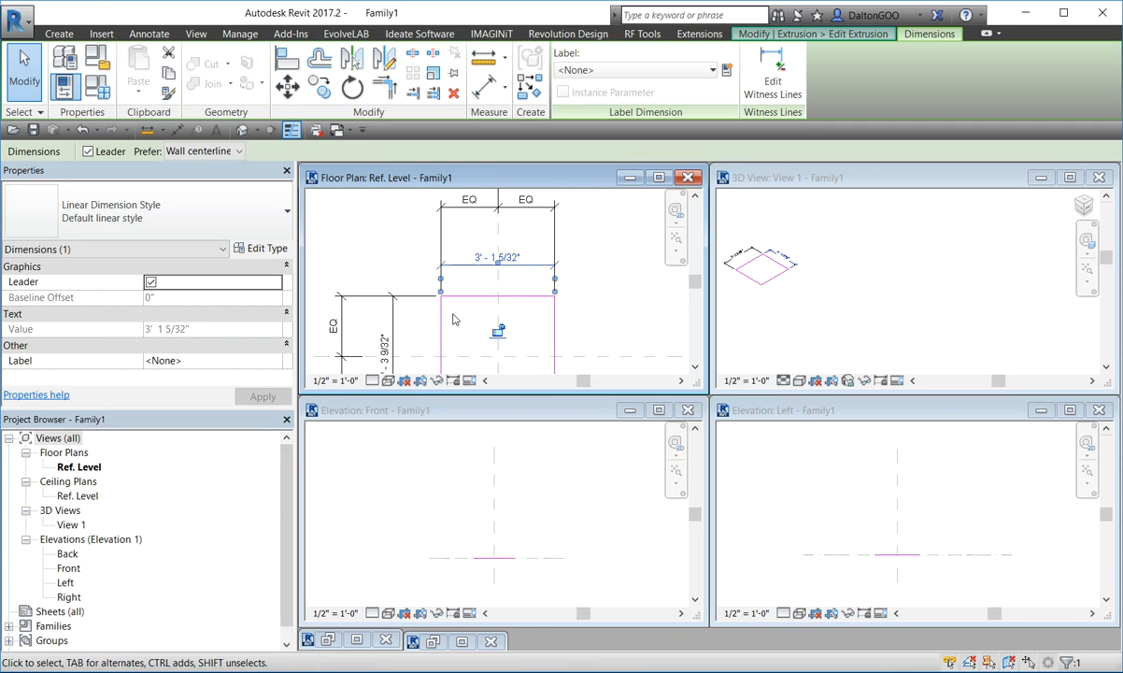
pyautogui.click(495, 267)
pyautogui.click(493, 258)
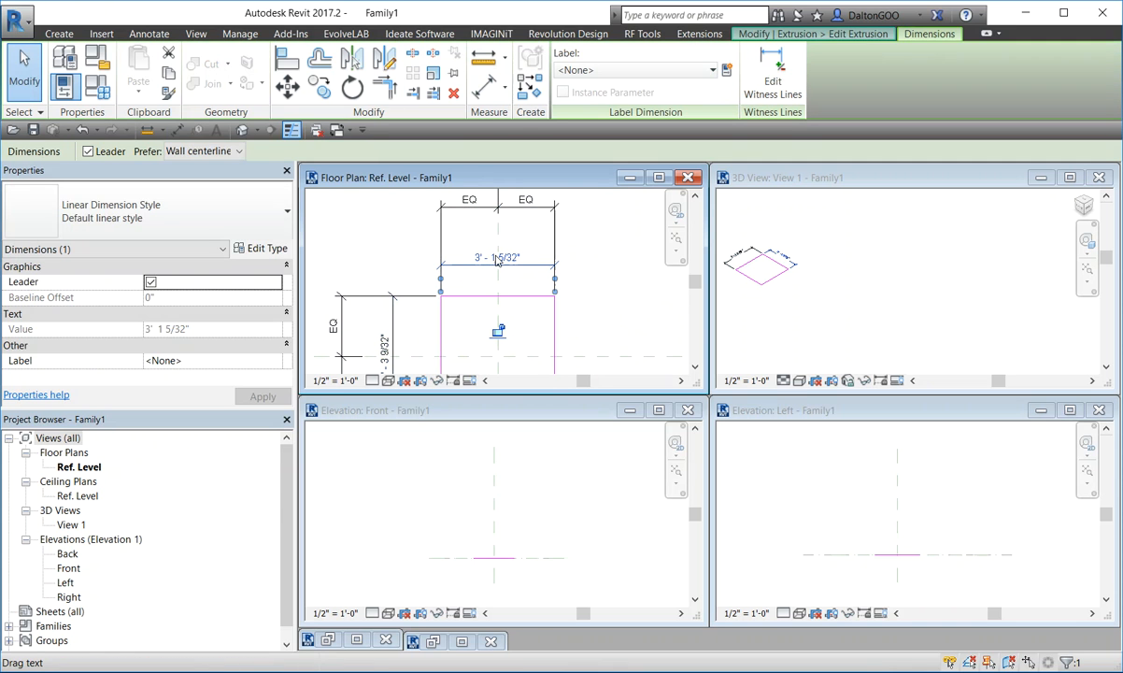
pyautogui.scroll(3, 487, 253)
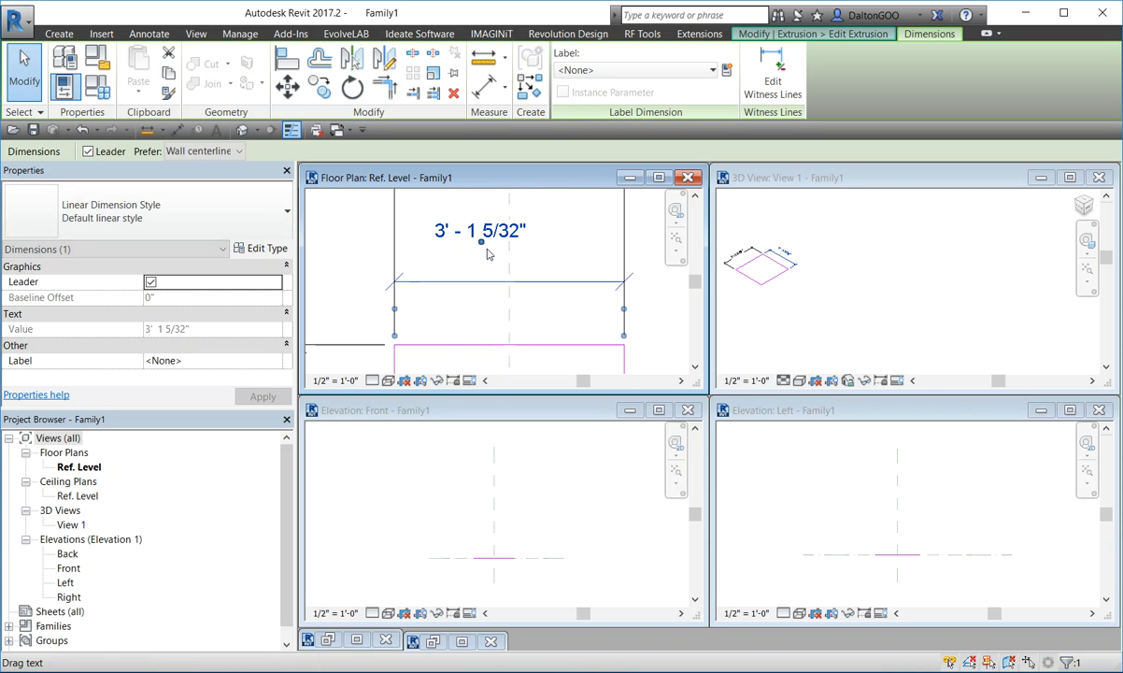
pyautogui.scroll(-1, 481, 208)
pyautogui.moveTo(534, 301)
pyautogui.mouseDown(button='middle')
pyautogui.moveTo(484, 207)
pyautogui.moveTo(464, 278)
pyautogui.mouseUp(button='middle')
pyautogui.click(549, 295)
pyautogui.click(439, 217)
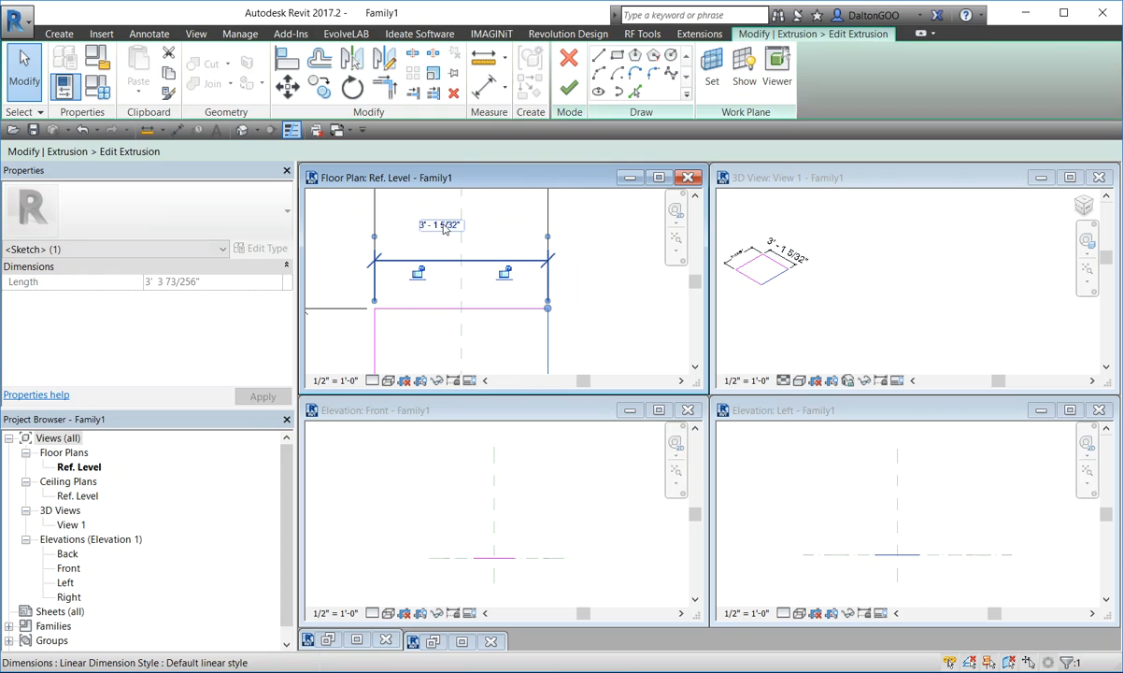
pyautogui.scroll(-2, 466, 268)
pyautogui.click(473, 279)
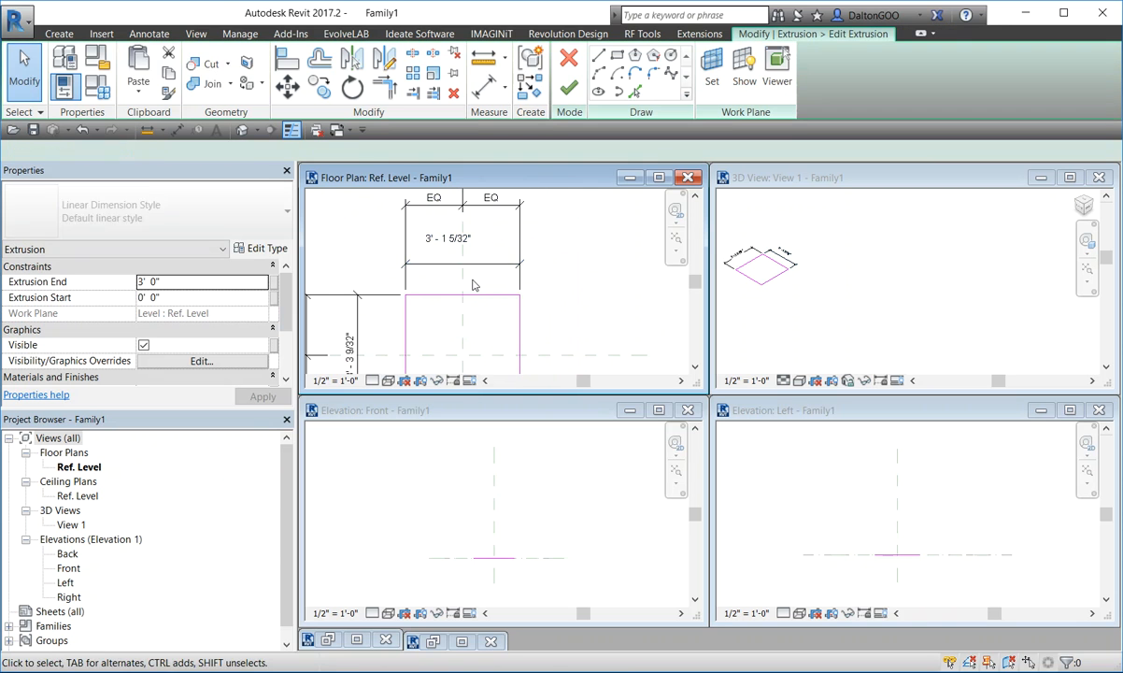
# Step: Label the overall width dimension above the profile with a new family type parameter named "width"
pyautogui.click(425, 252)
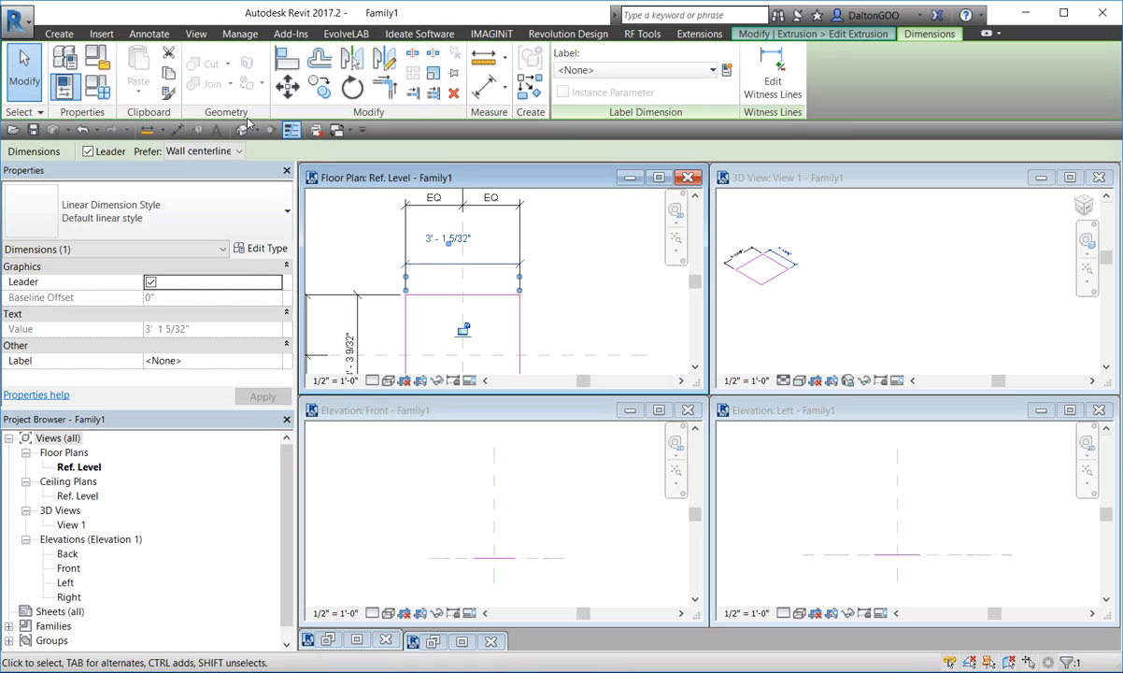
pyautogui.click(613, 76)
pyautogui.click(732, 68)
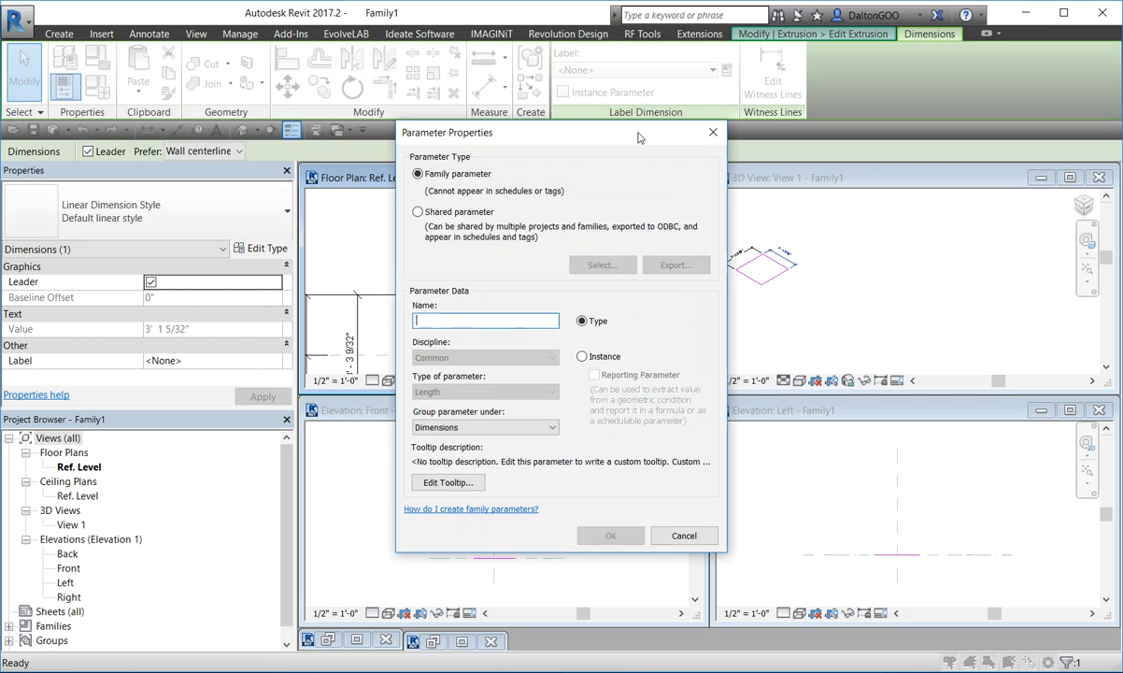
pyautogui.write('width')
pyautogui.click(589, 537)
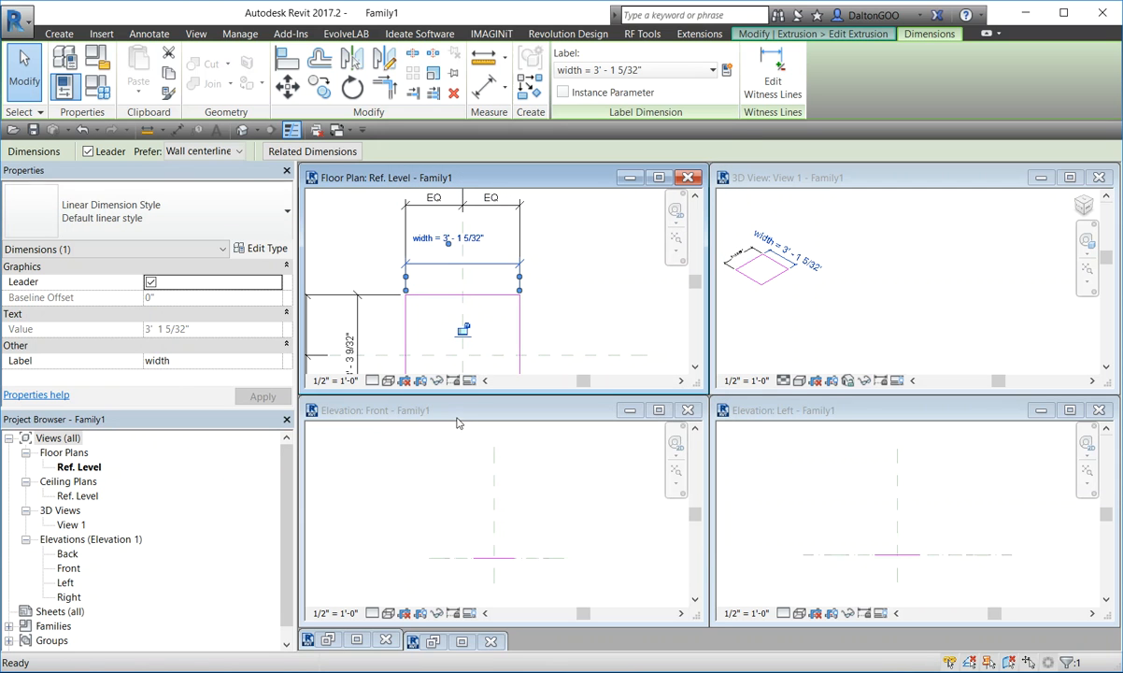
# Step: Set the labelled width dimension to 4' and clear the selection
pyautogui.click(483, 237)
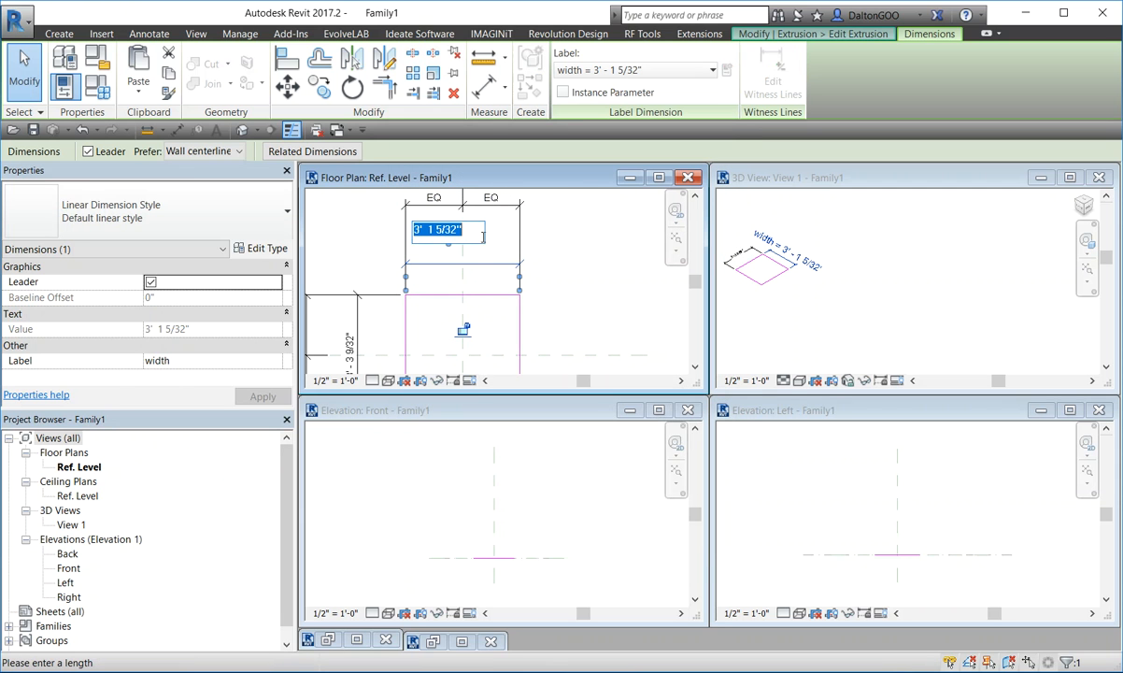
pyautogui.write('4')
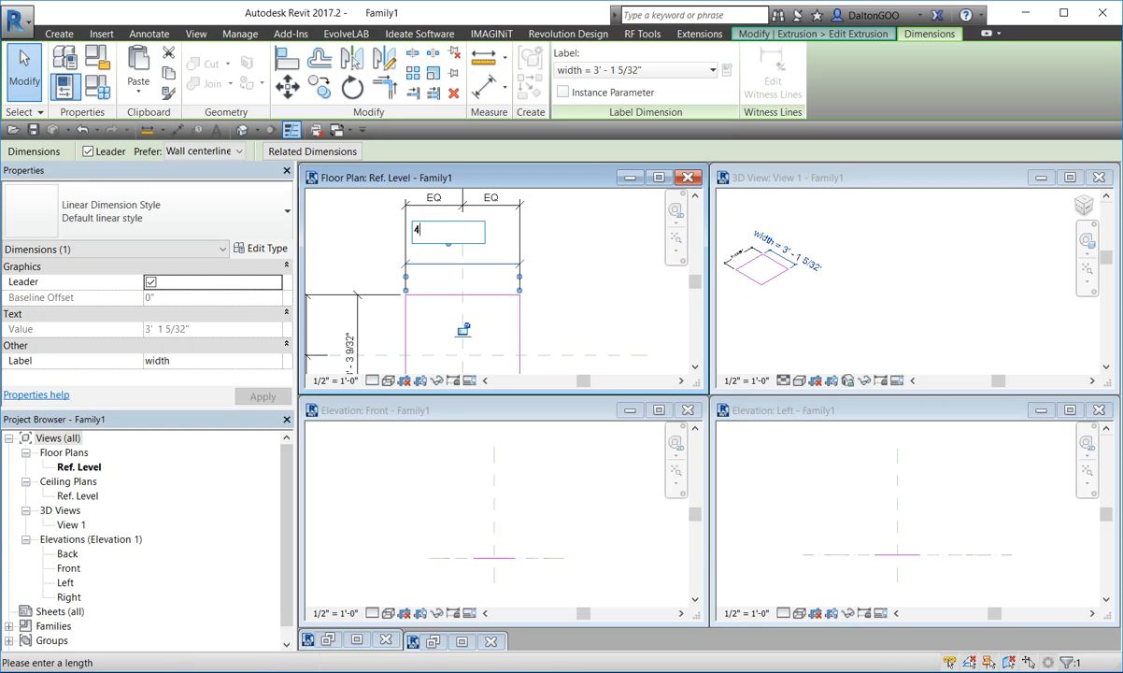
pyautogui.press('Return')
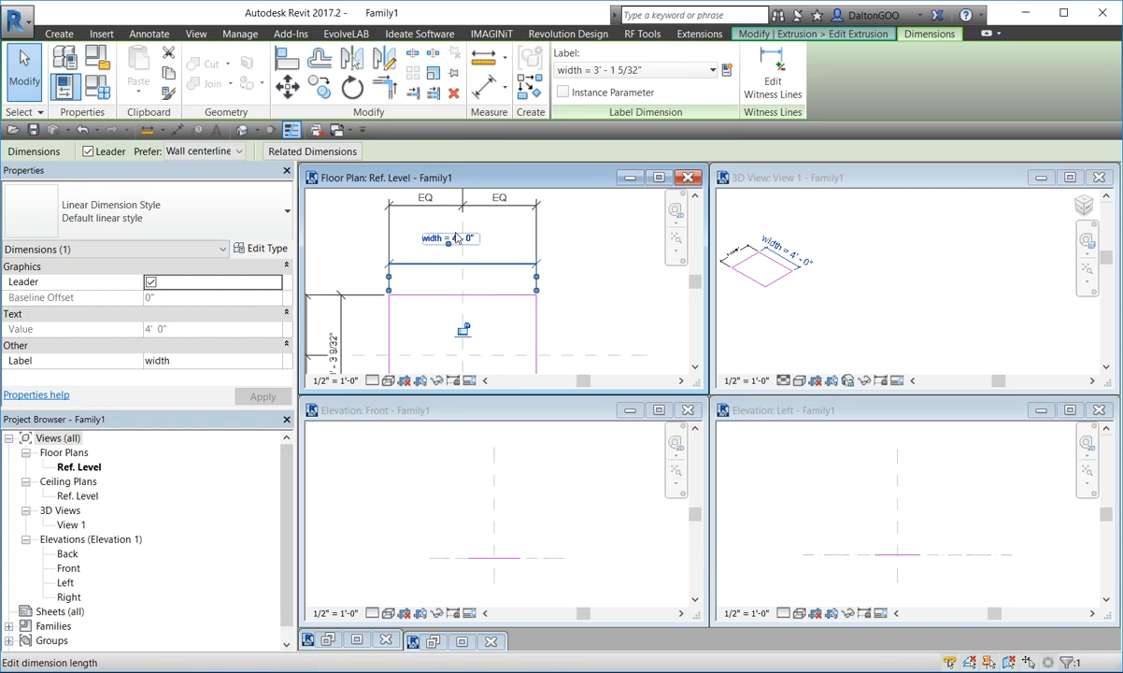
pyautogui.click(507, 281)
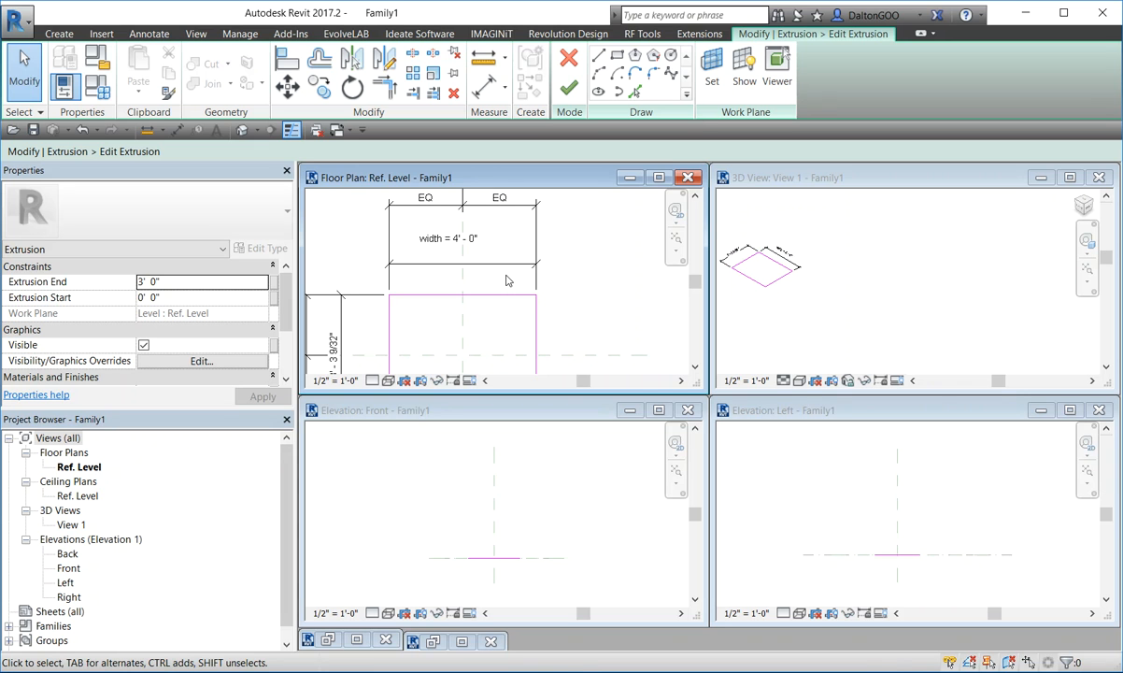
# Step: Finish the extrusion sketch to generate the solid box from the constrained rectangular profile
pyautogui.scroll(3, 498, 280)
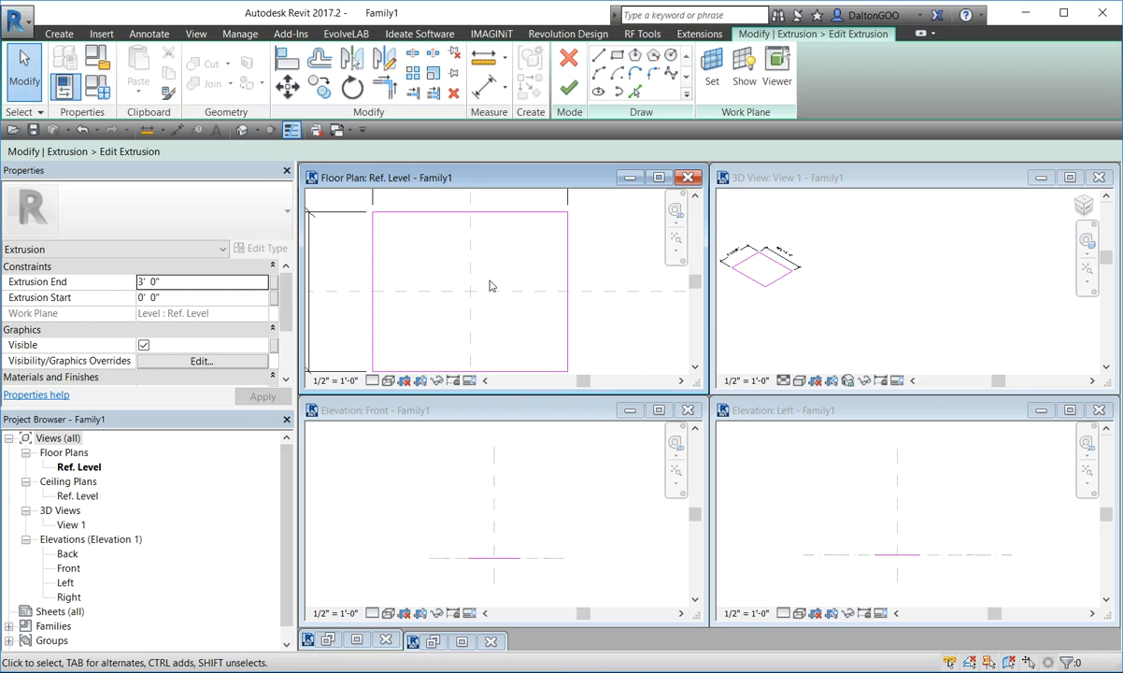
pyautogui.scroll(-3, 463, 269)
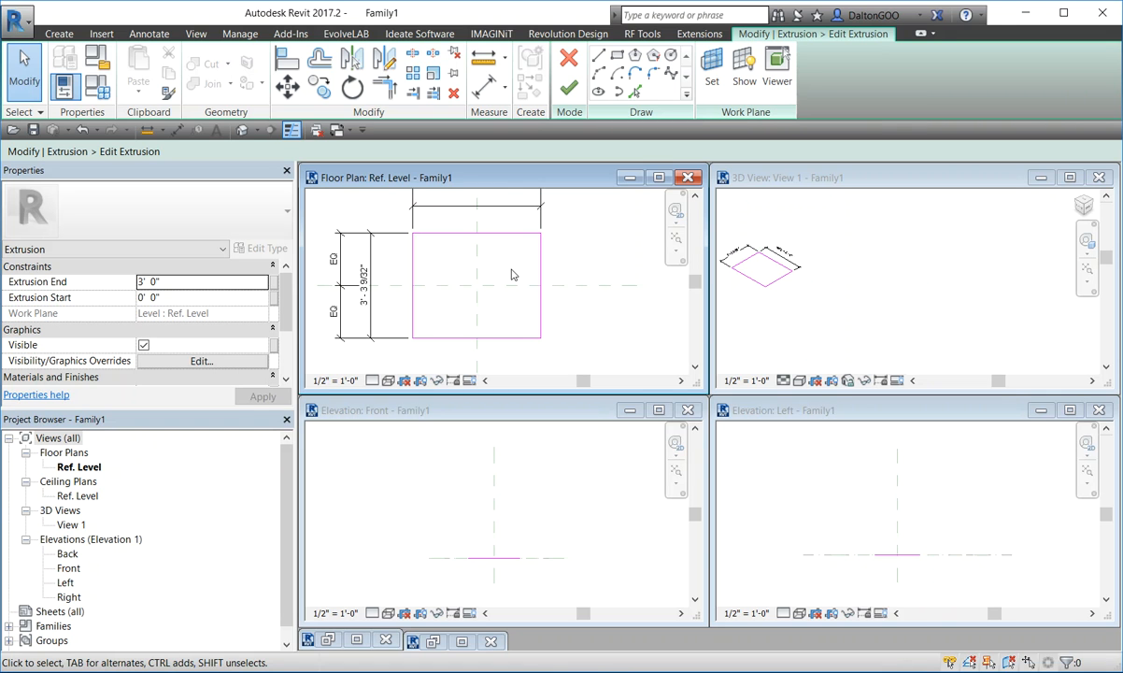
pyautogui.scroll(-1, 469, 270)
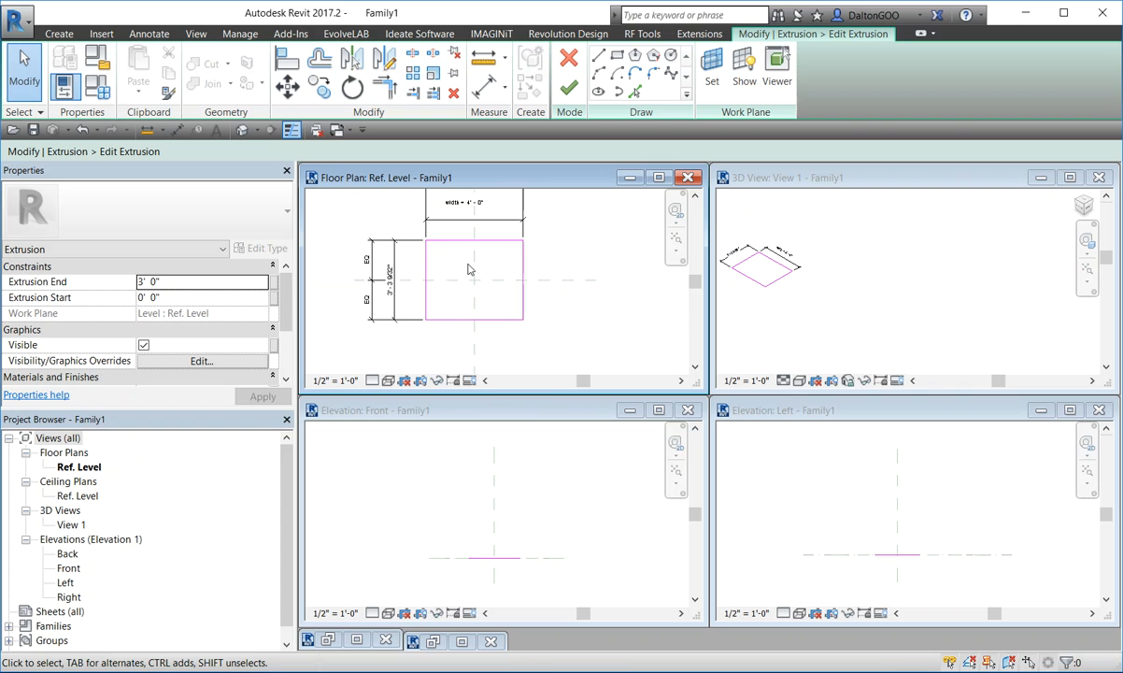
pyautogui.scroll(2, 439, 233)
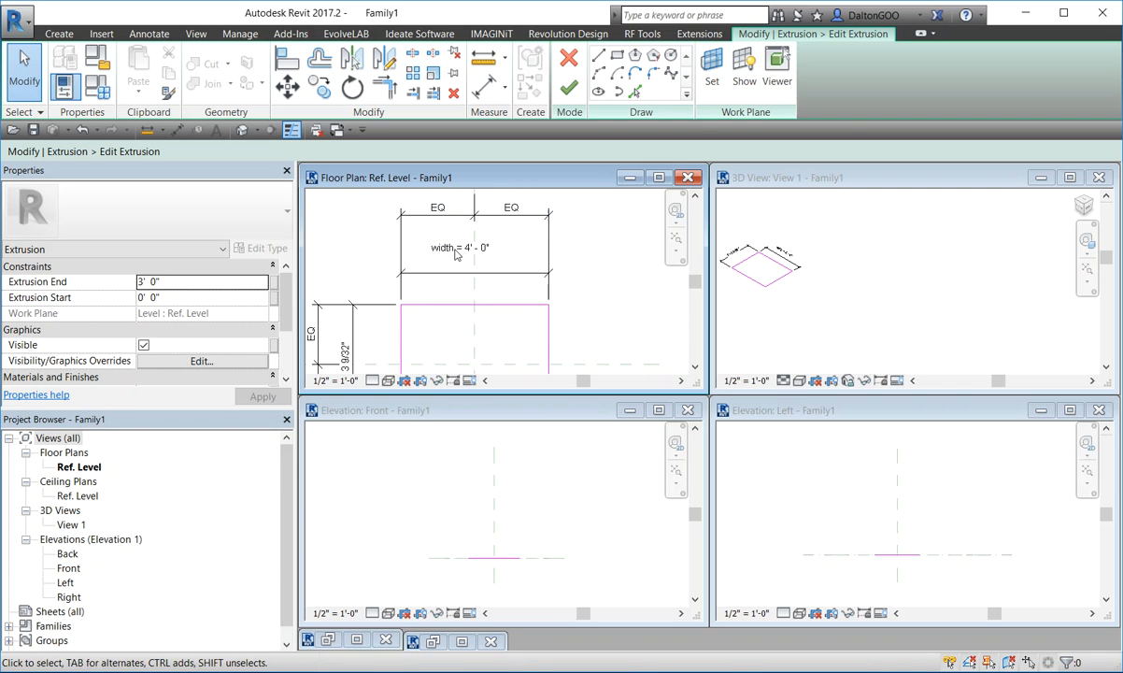
pyautogui.scroll(-1, 371, 316)
pyautogui.moveTo(371, 315); pyautogui.dragTo(380, 250, button='middle')
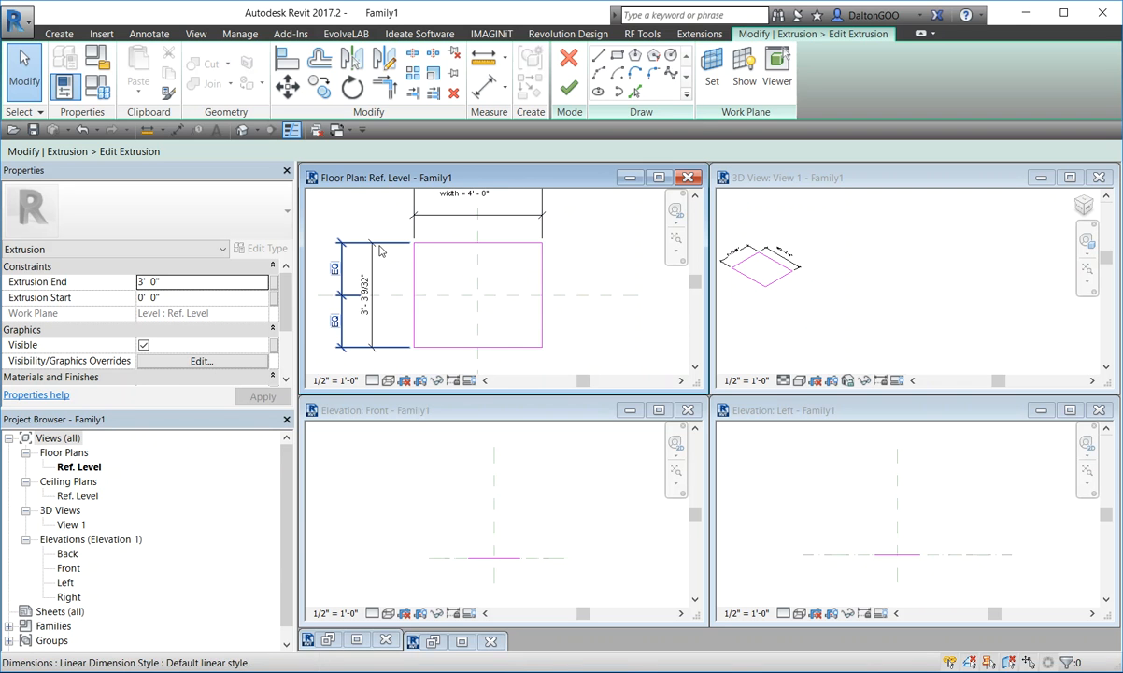
pyautogui.moveTo(466, 316); pyautogui.dragTo(488, 344, button='middle')
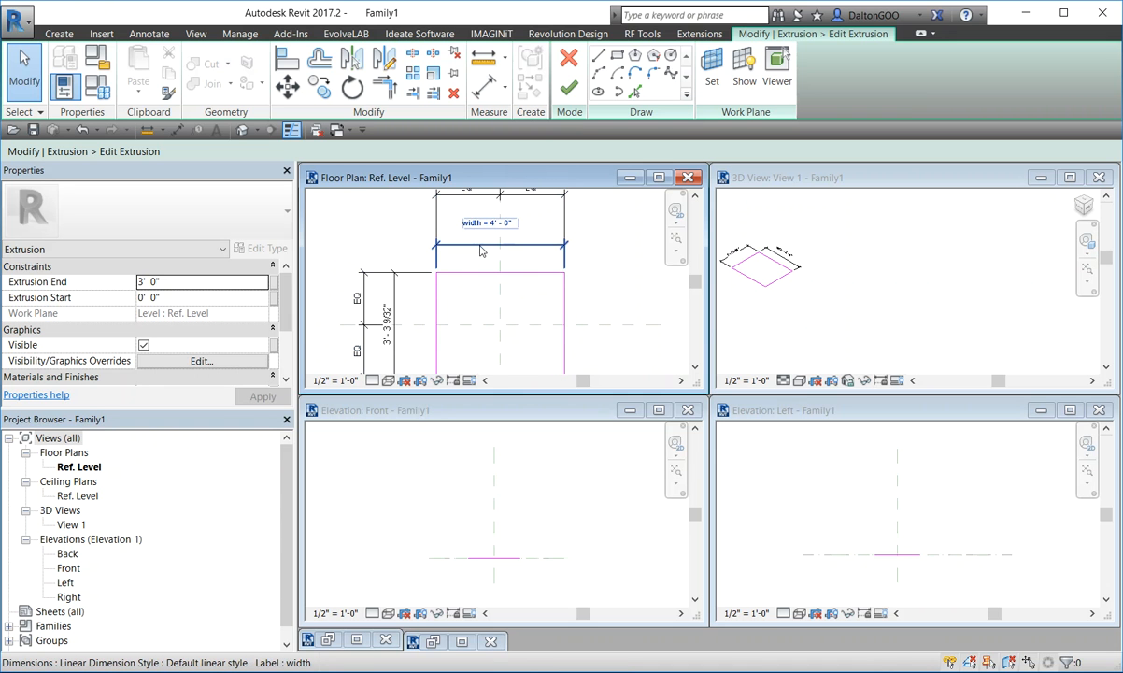
pyautogui.click(568, 88)
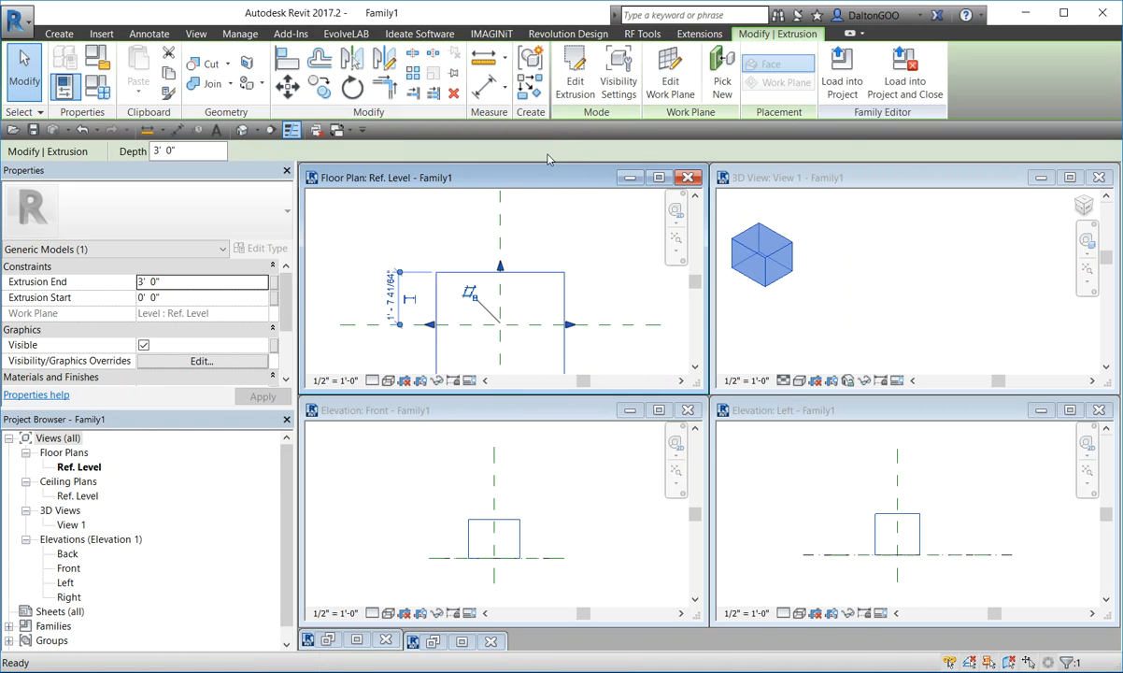
# Step: Review the family category and parameters settings, close them without changes, and deselect the extrusion
pyautogui.moveTo(469, 241); pyautogui.dragTo(417, 191, button='middle')
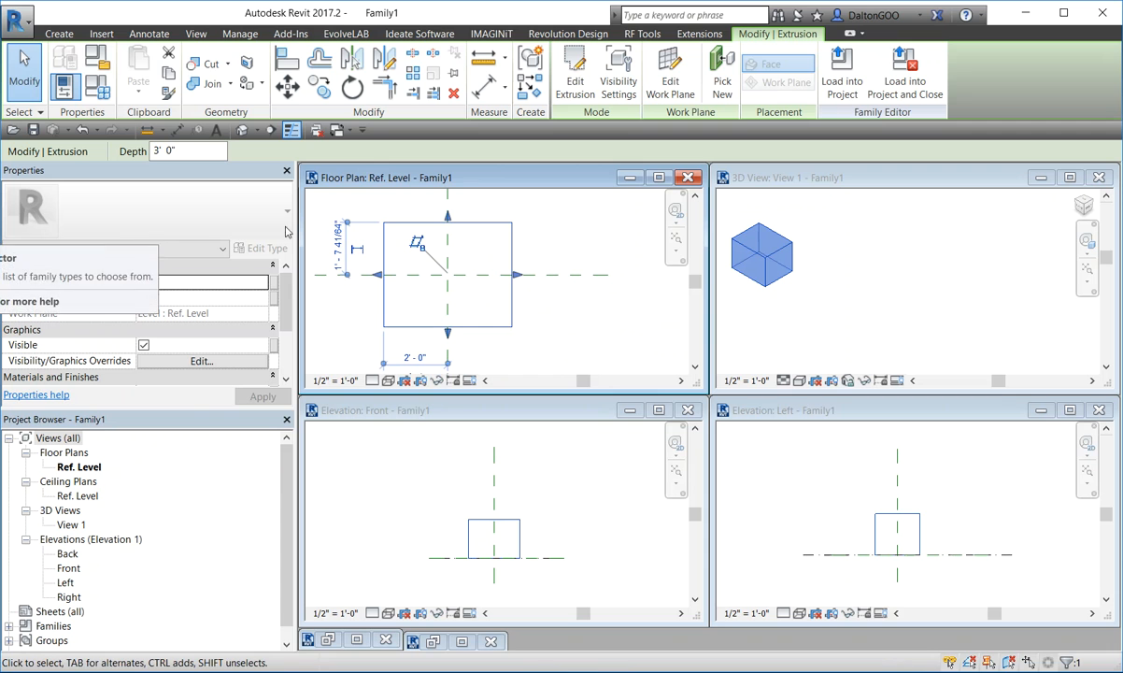
pyautogui.moveTo(506, 286); pyautogui.dragTo(496, 288, button='middle')
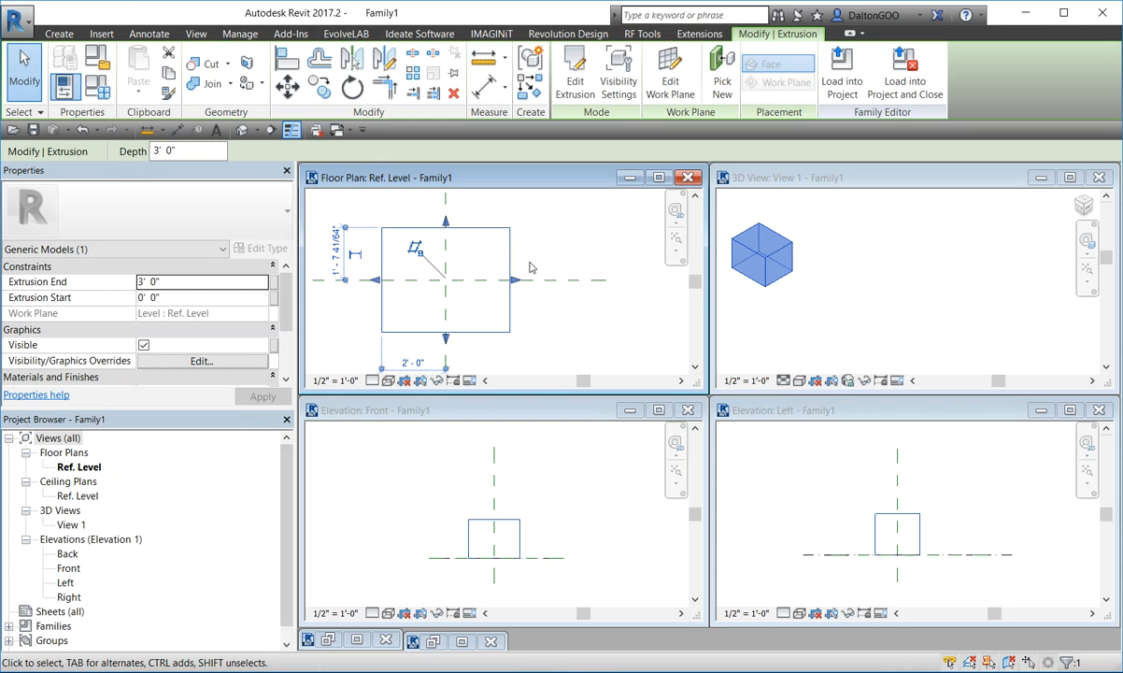
pyautogui.click(99, 61)
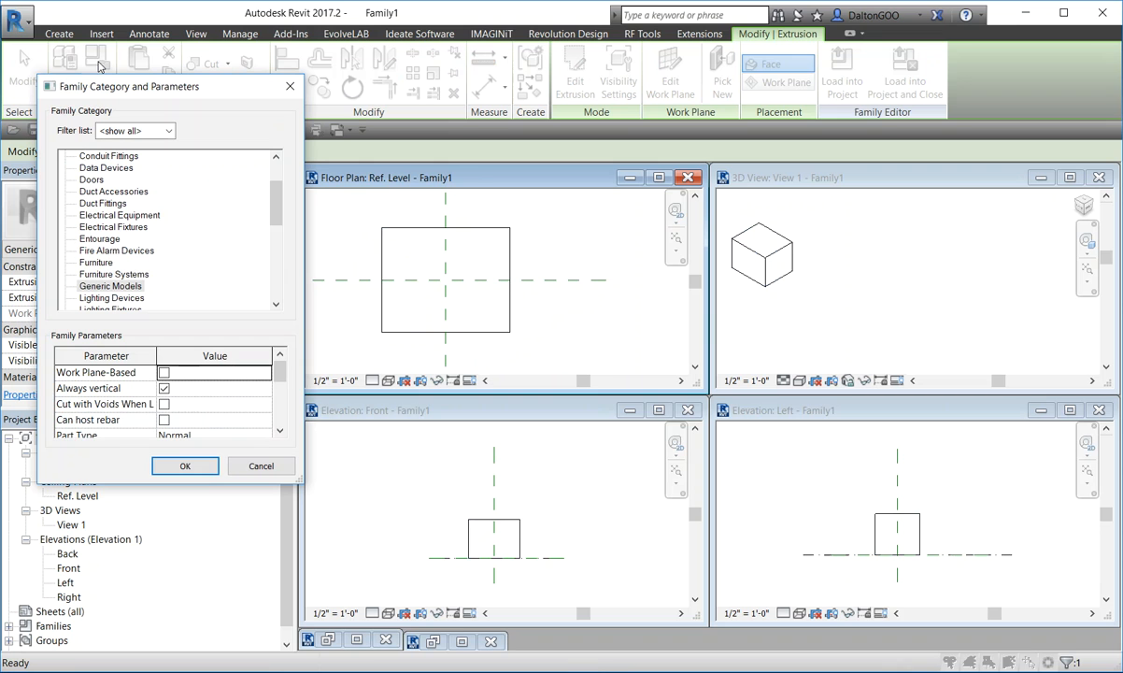
pyautogui.click(290, 87)
pyautogui.click(601, 211)
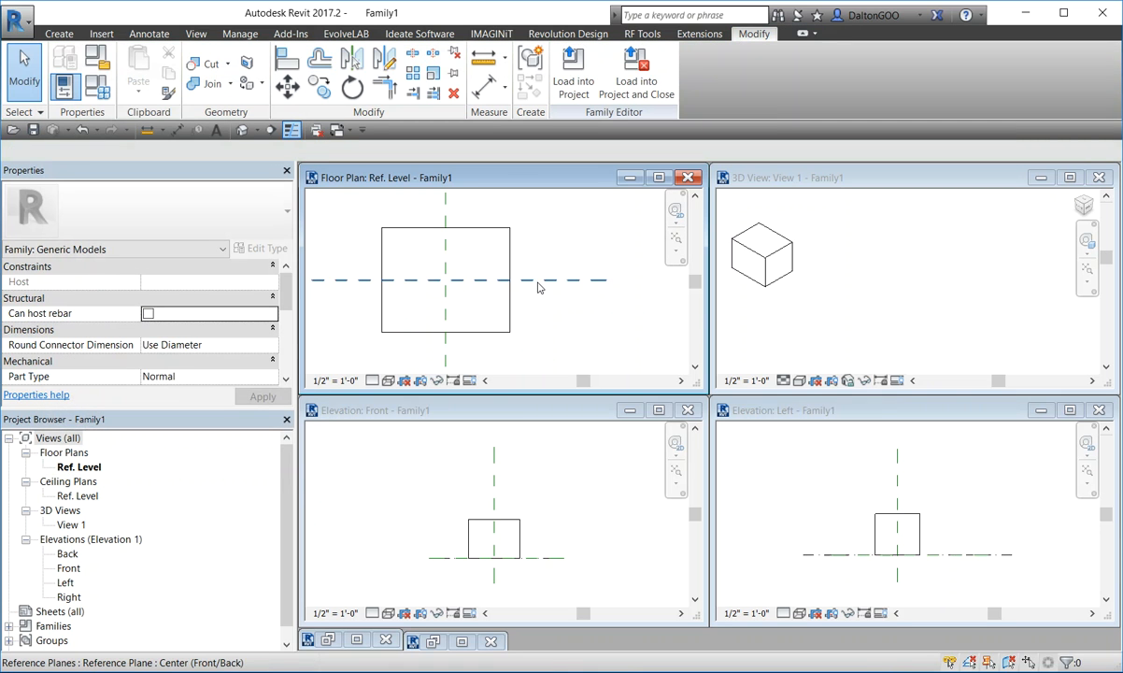